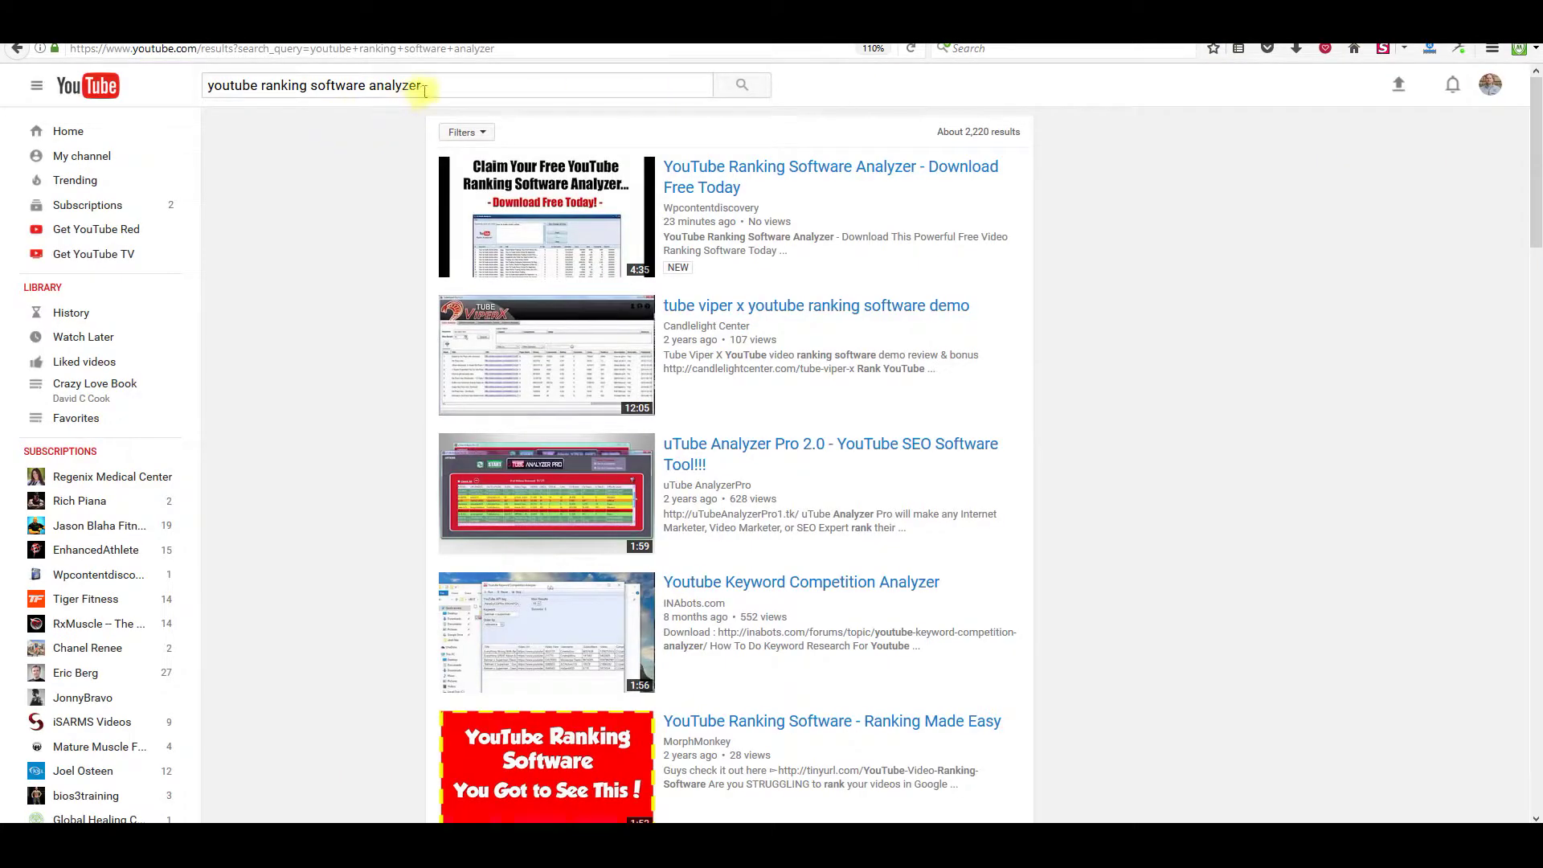
- Copy the query 'youtube ranking software analyzer' from YouTube's search box and search it on Google
{"action": "left_click_drag", "start_coordinate": [424, 90], "coordinate": [206, 86]}
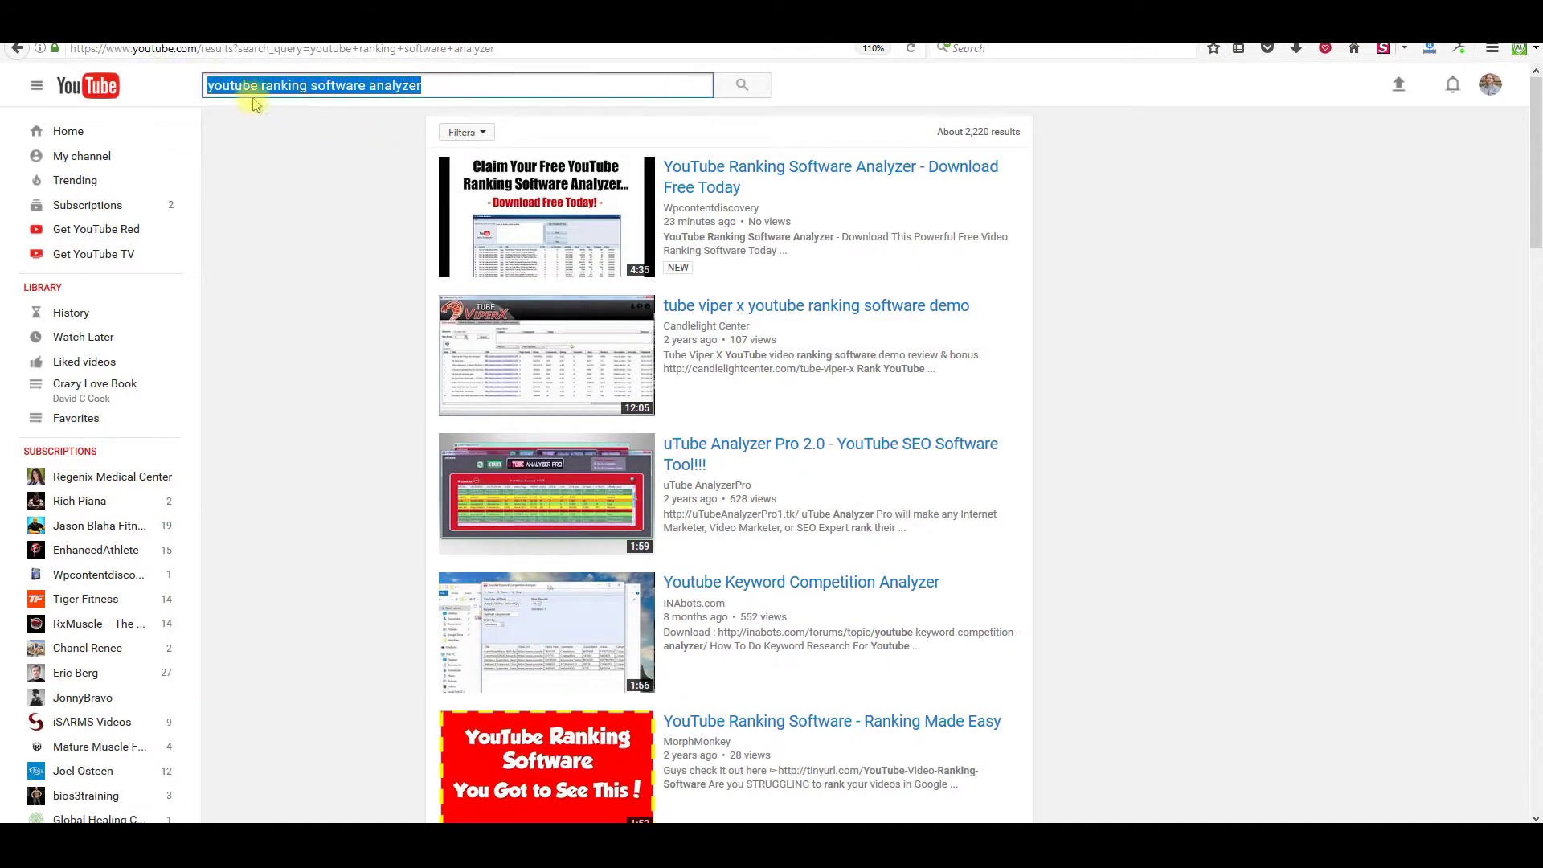
{"action": "right_click", "coordinate": [265, 85]}
{"action": "left_click", "coordinate": [304, 136]}
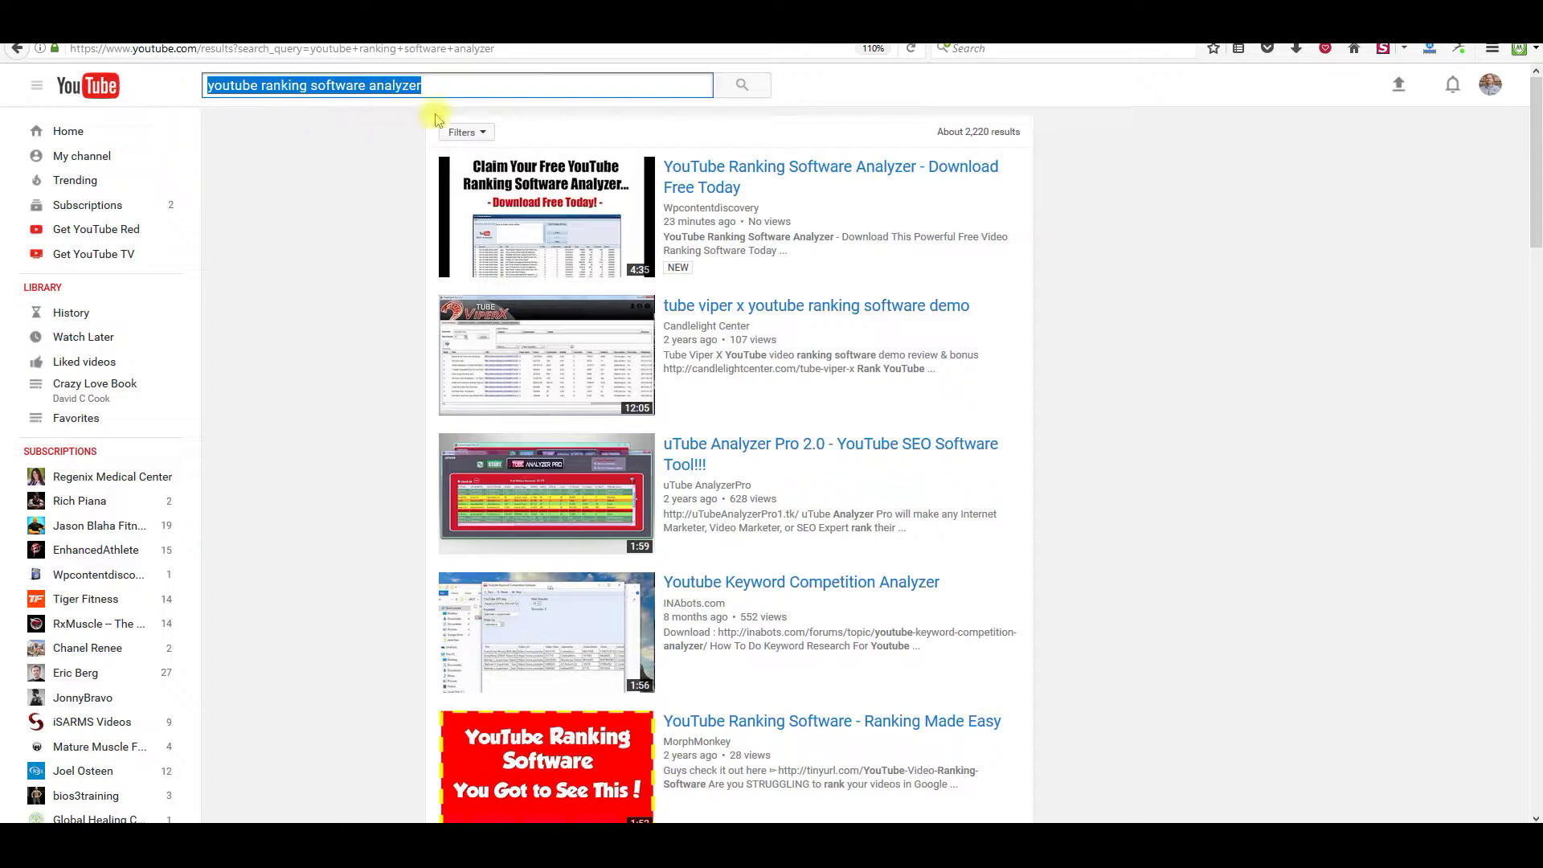
{"action": "left_click", "coordinate": [761, 93]}
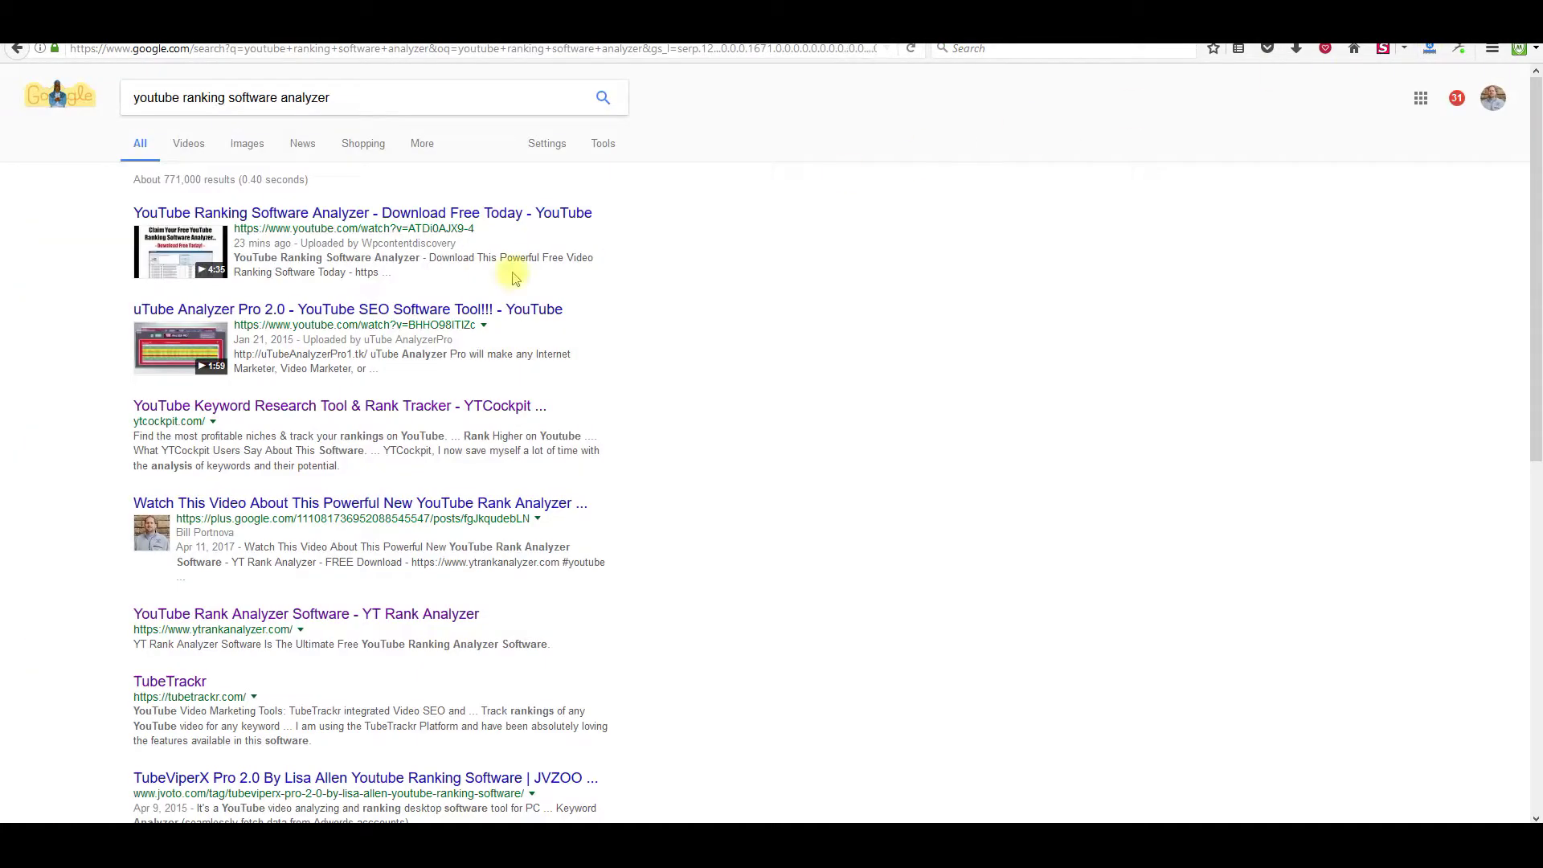
- Resubmit the 'youtube ranking software analyzer' Google search to refresh the results
{"action": "left_click", "coordinate": [602, 98]}
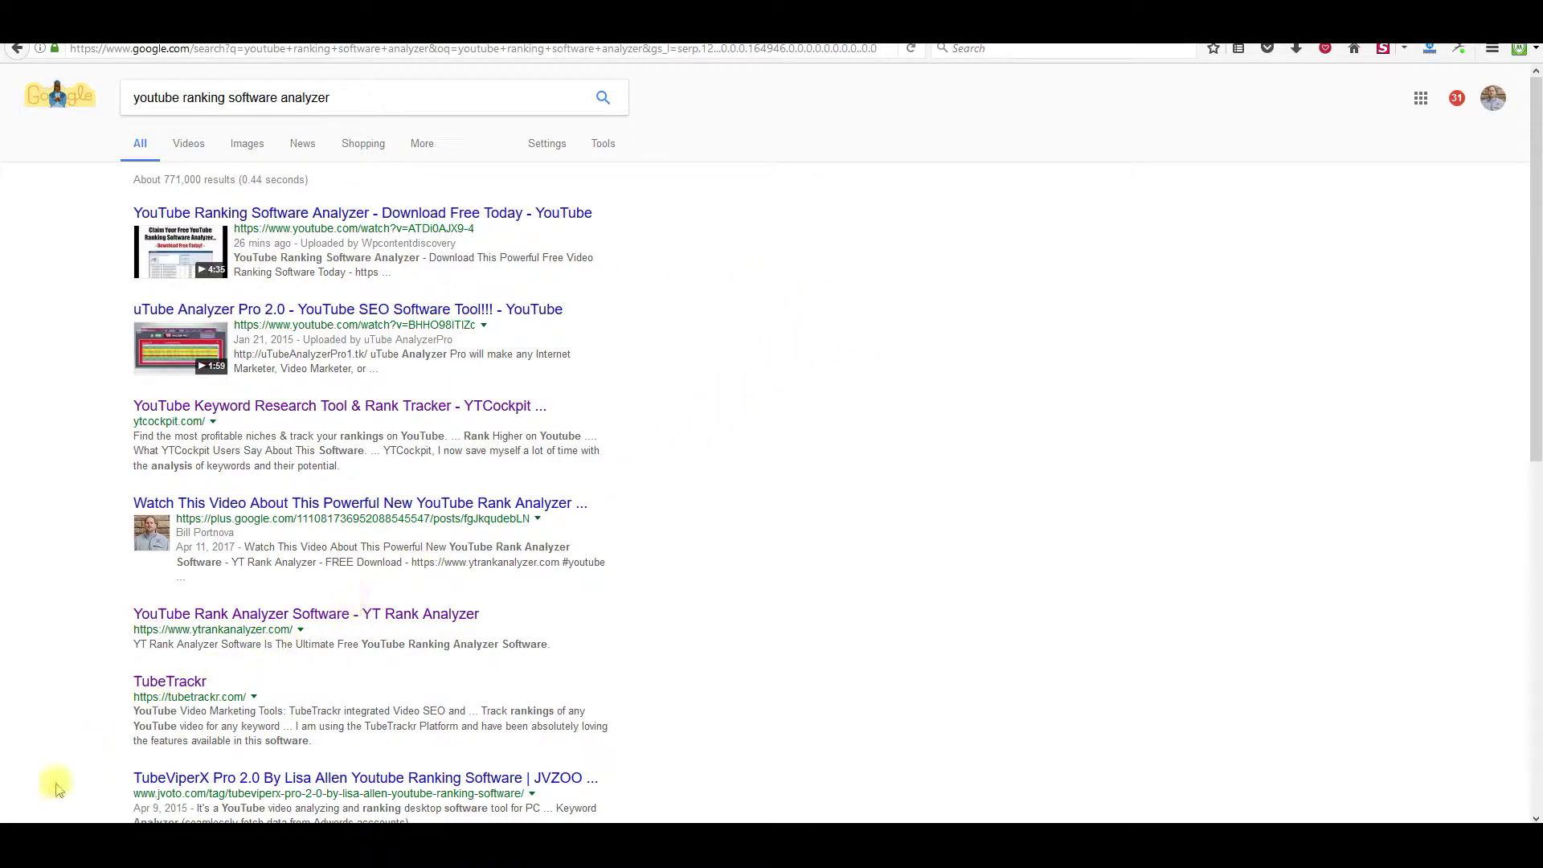
- Launch YT Rank Analyzer and paste 'youtube ranking software analyzer' as its keyword
{"action": "left_click", "coordinate": [32, 821]}
{"action": "type", "text": "yt"}
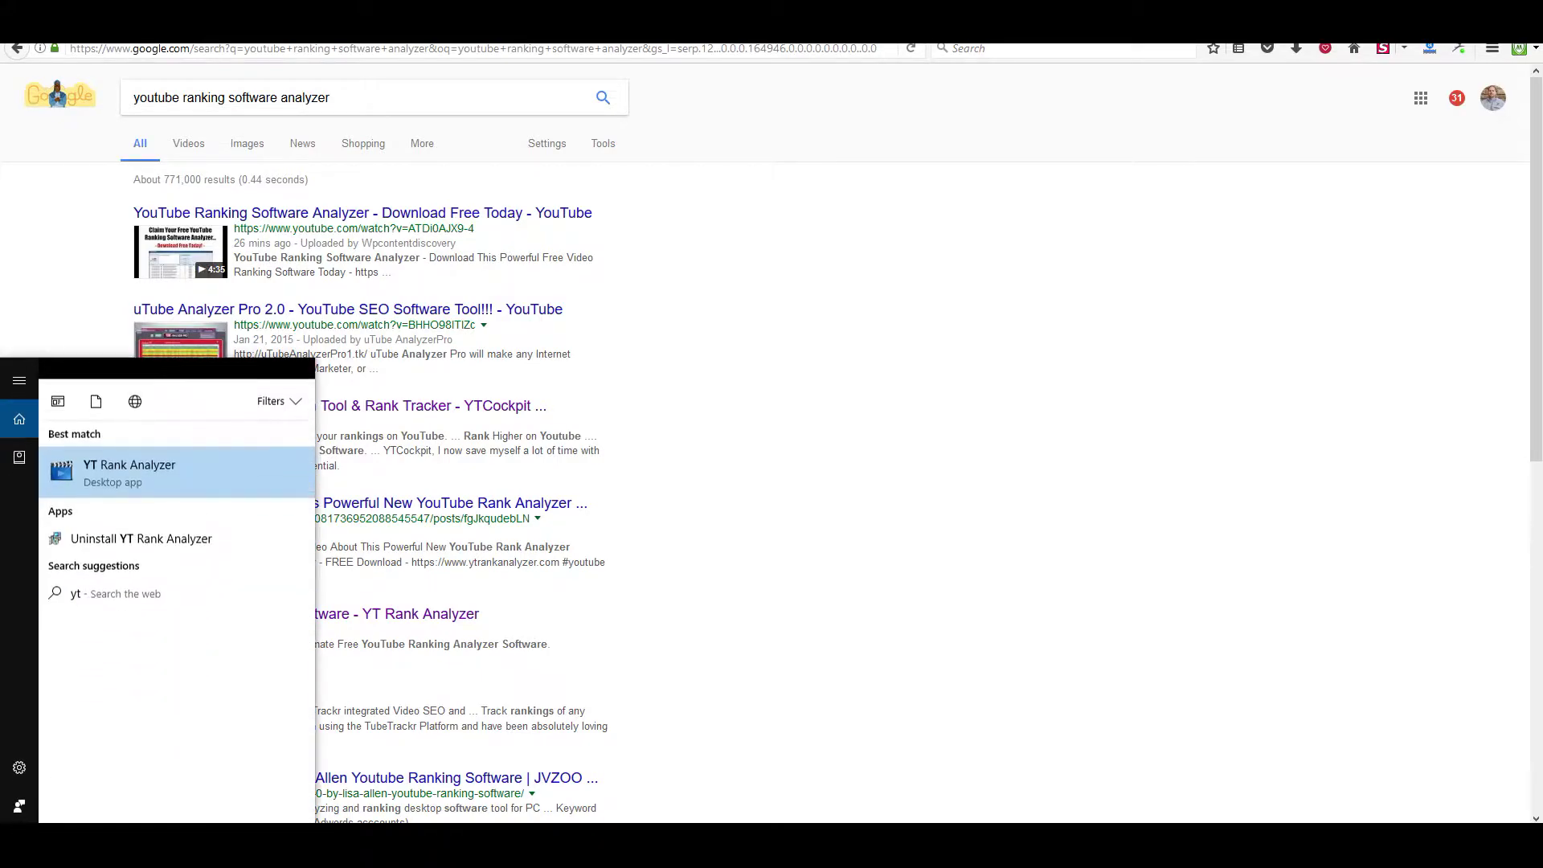
{"action": "left_click", "coordinate": [113, 464]}
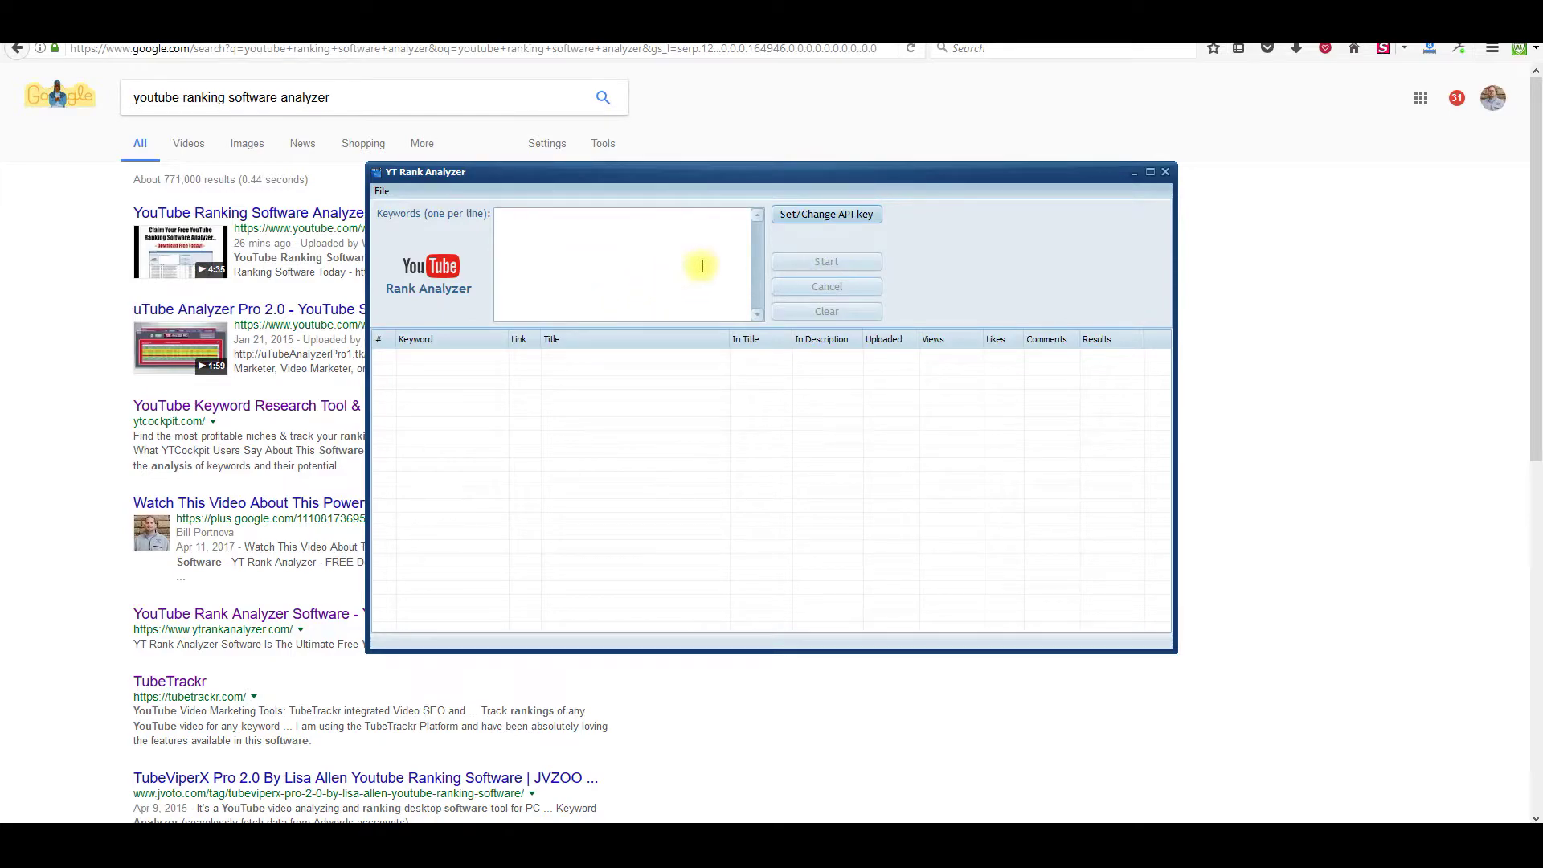
{"action": "left_click", "coordinate": [575, 242]}
{"action": "key", "text": "ctrl+v"}
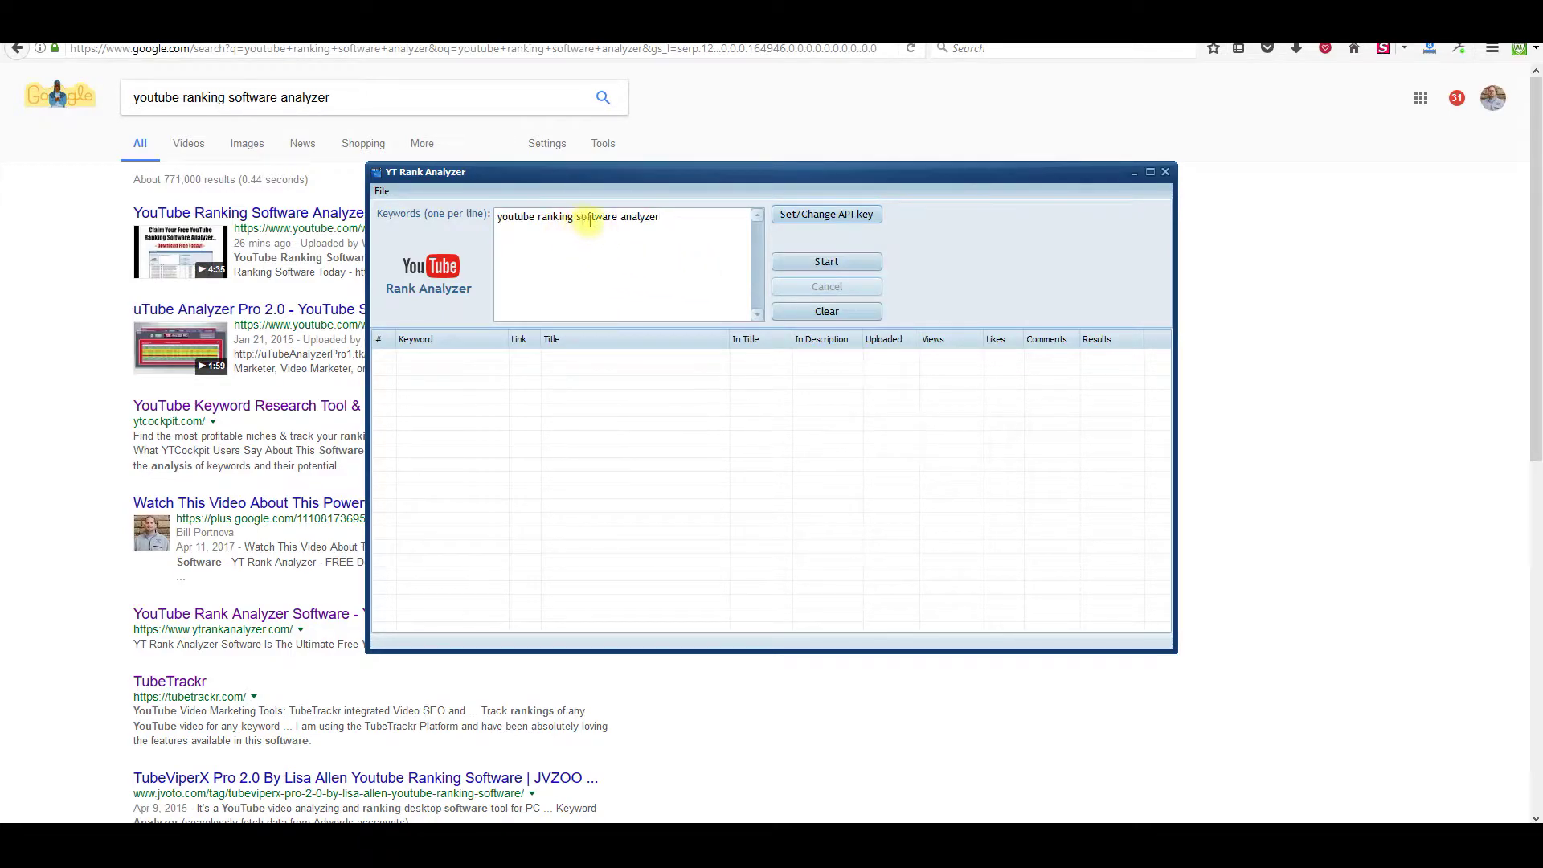
- Start the rank analysis to list the top 20 videos for 'youtube ranking software analyzer'
{"action": "left_click", "coordinate": [818, 265]}
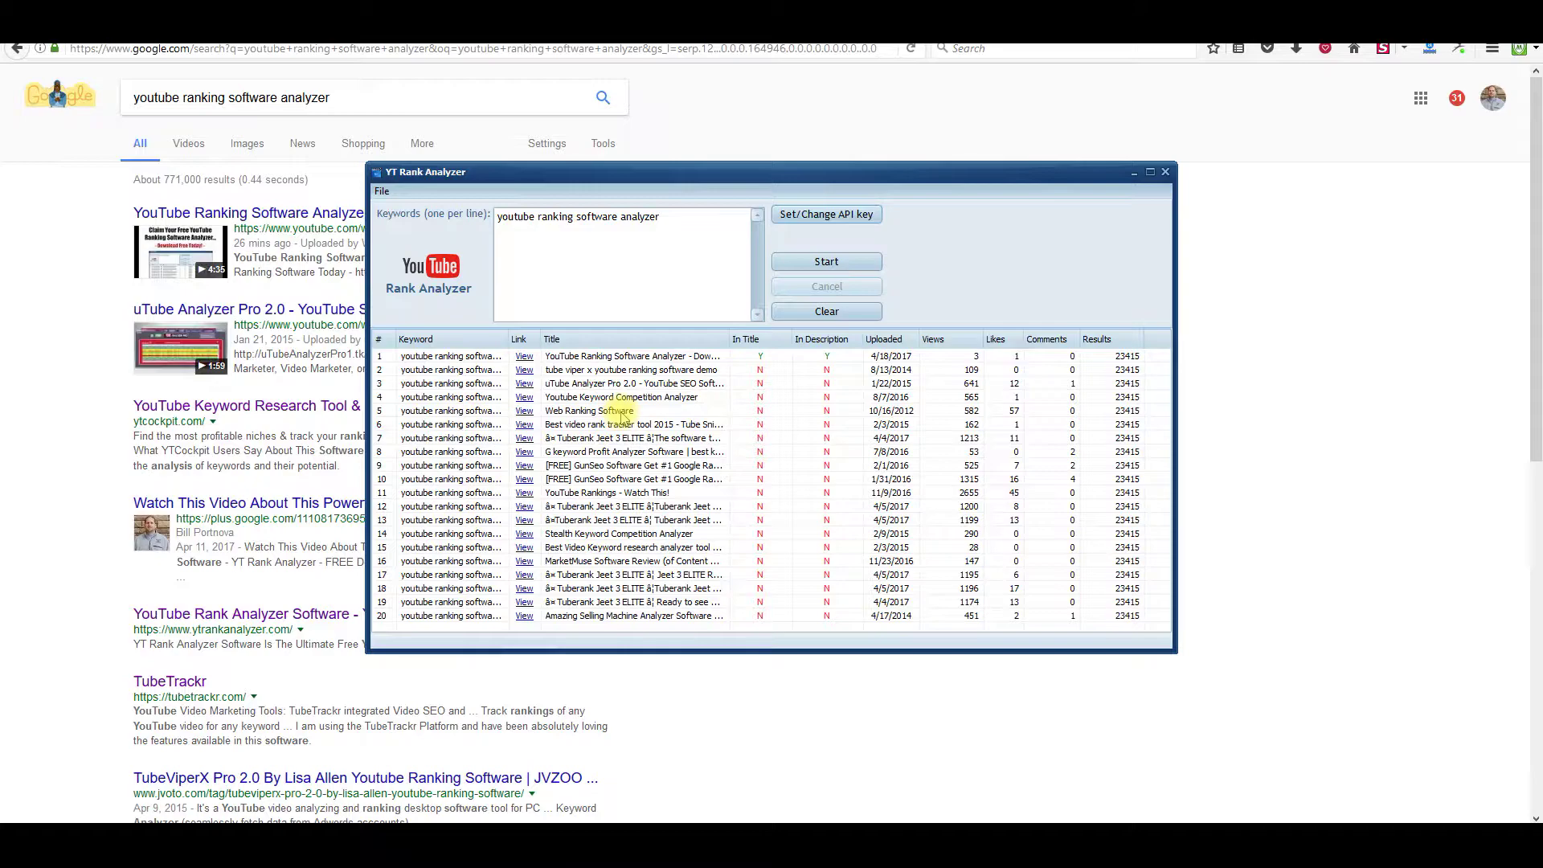
- Open the top-ranked video 'YouTube Ranking Software Analyzer - Download Free Today' and pause it
{"action": "left_click", "coordinate": [524, 356]}
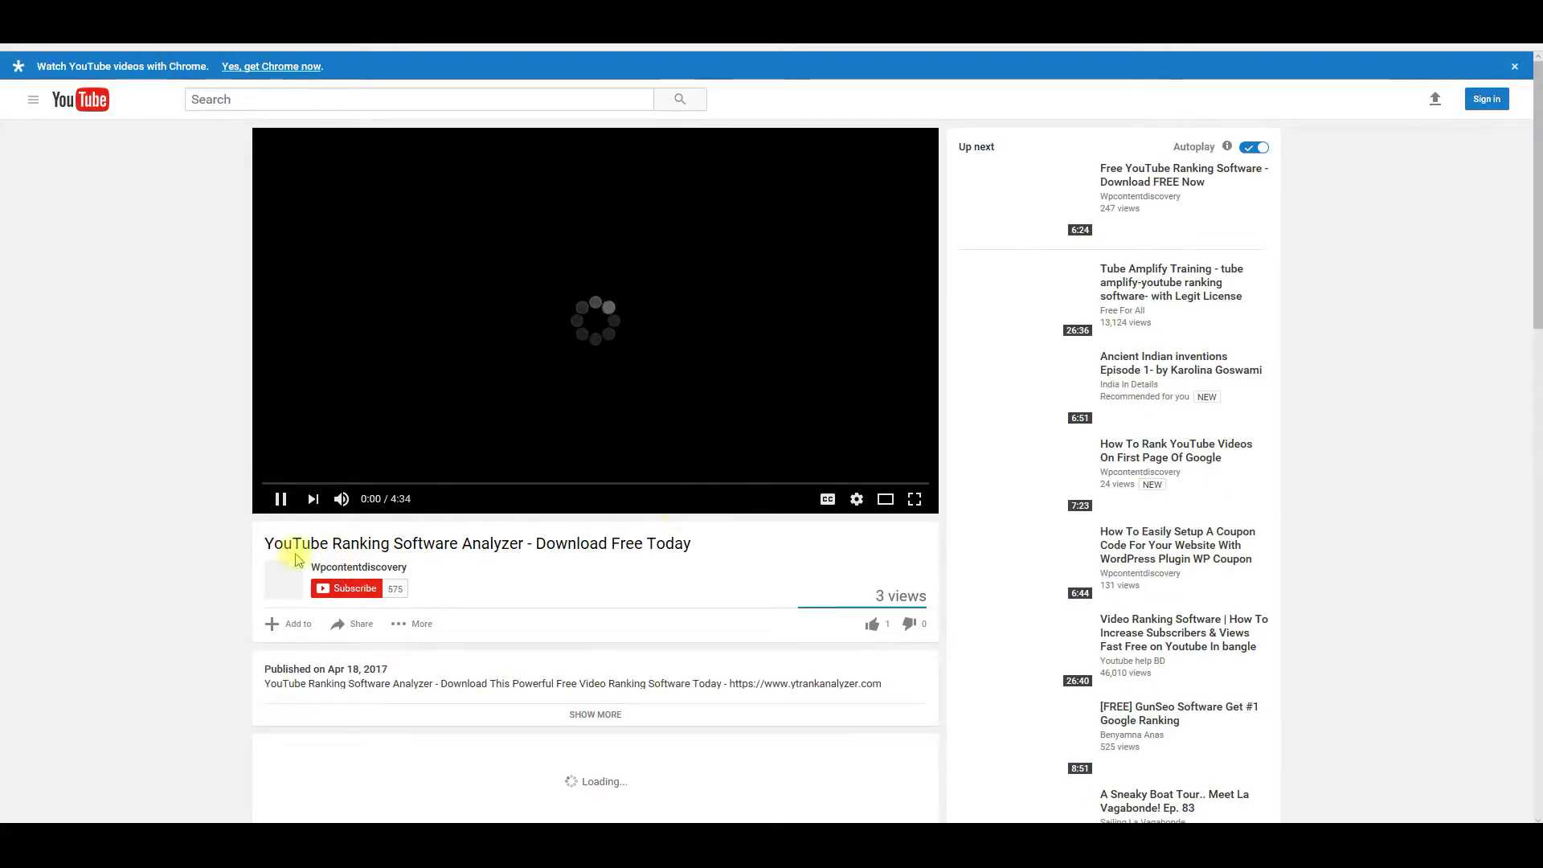
{"action": "left_click", "coordinate": [281, 499]}
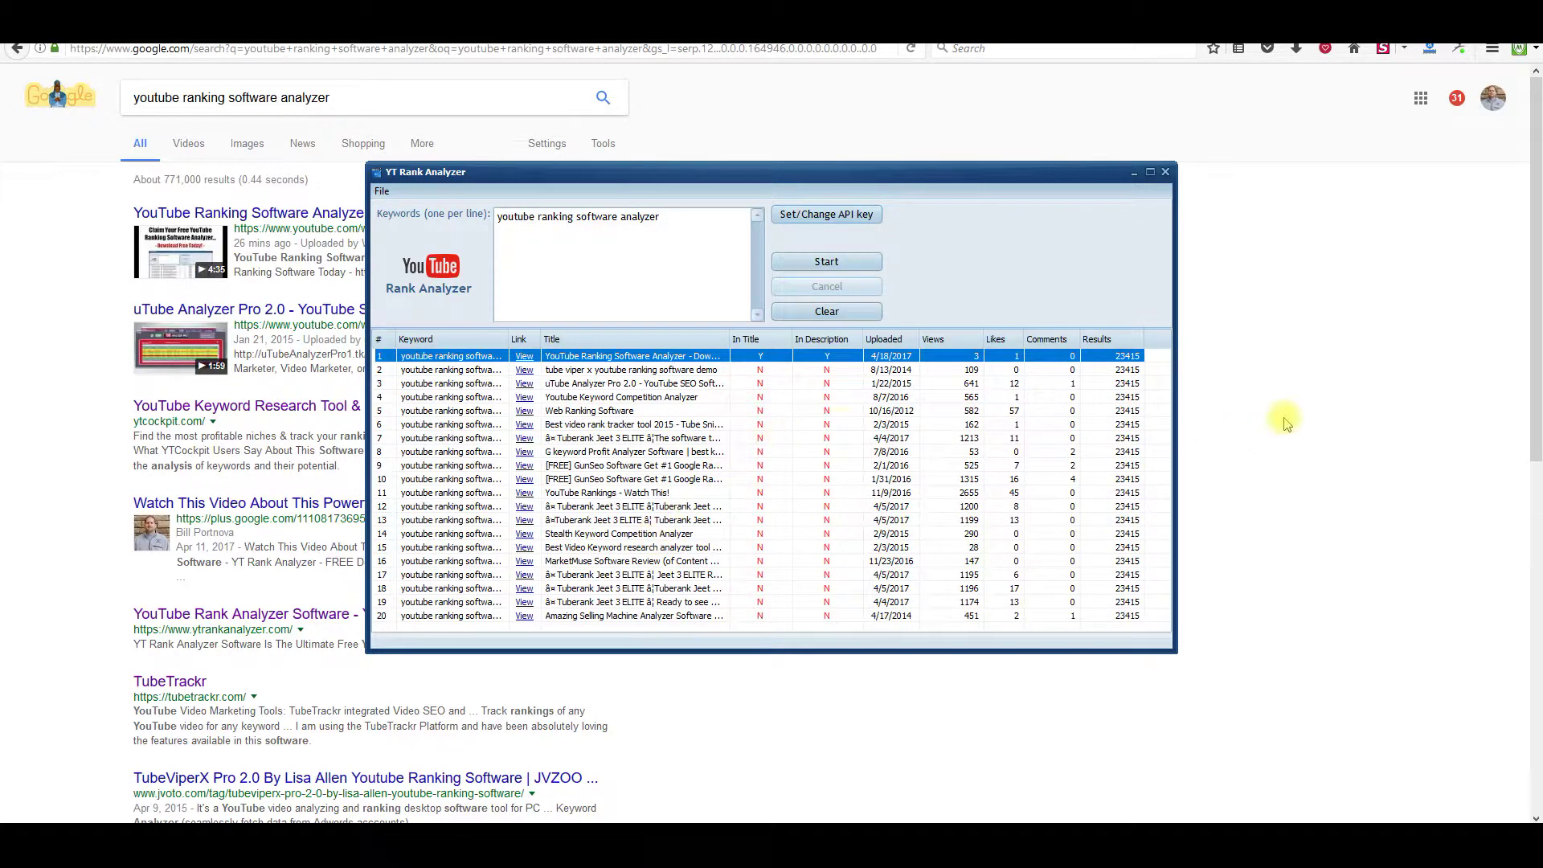
- Reopen the first YouTube result's watch page from the search results and pause playback
{"action": "left_click", "coordinate": [1305, 401]}
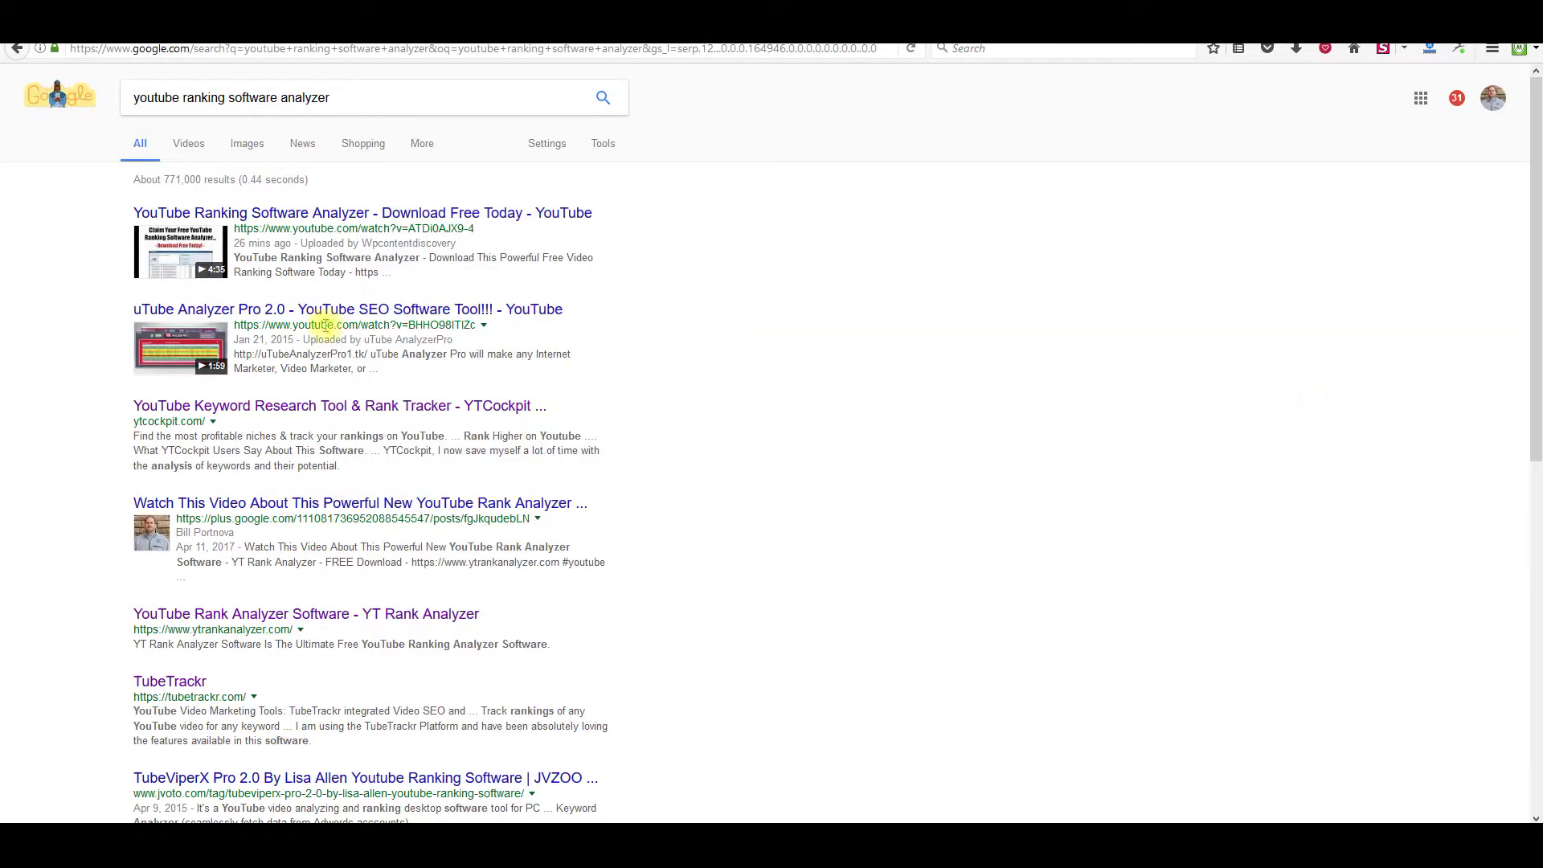
{"action": "left_click", "coordinate": [1352, 50]}
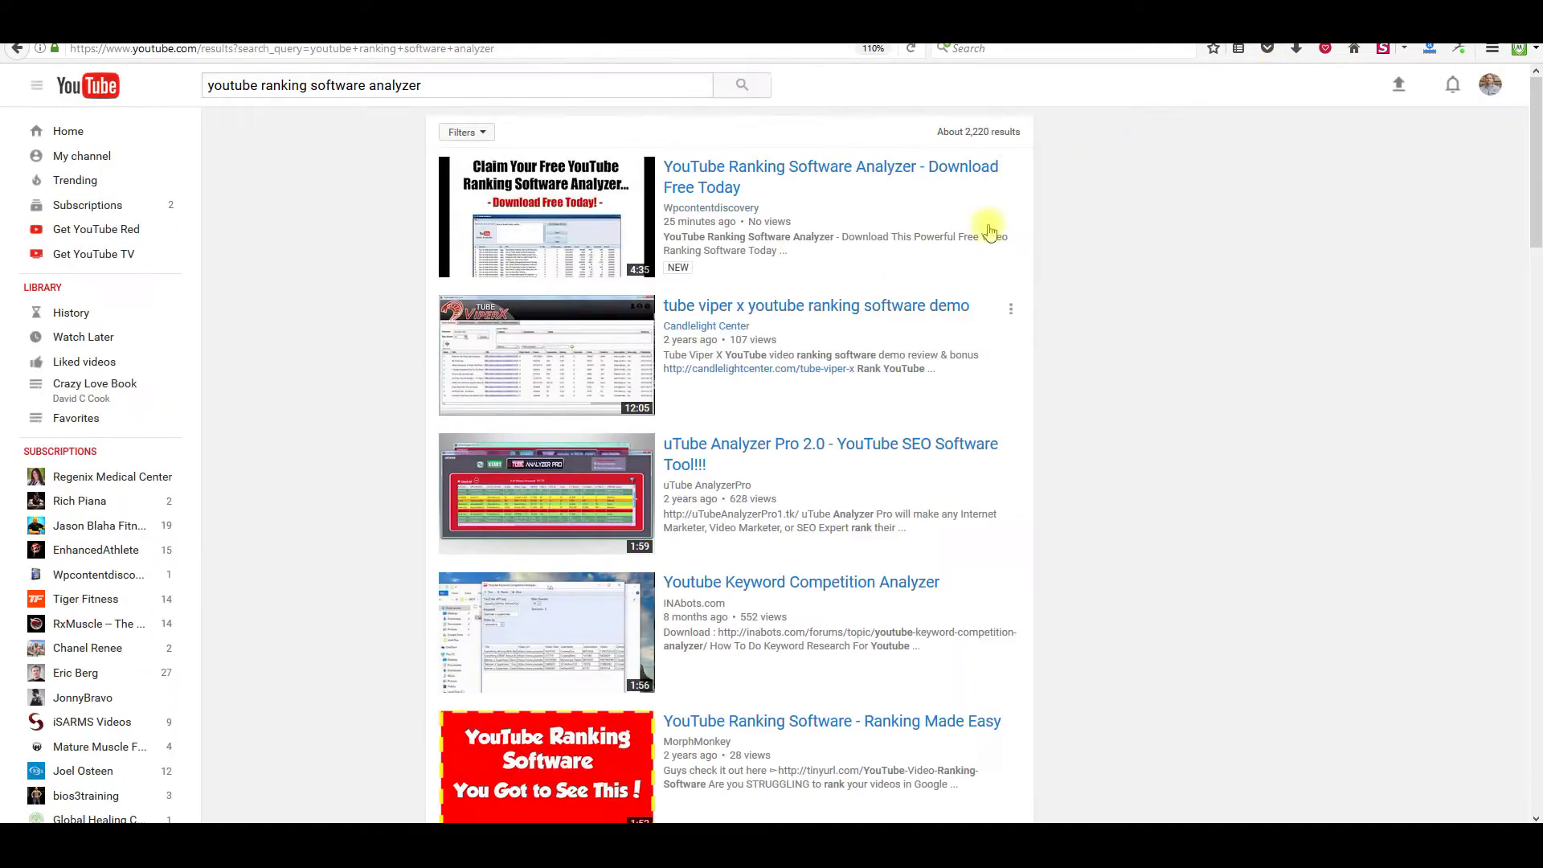
{"action": "right_click", "coordinate": [713, 170]}
{"action": "left_click", "coordinate": [787, 178]}
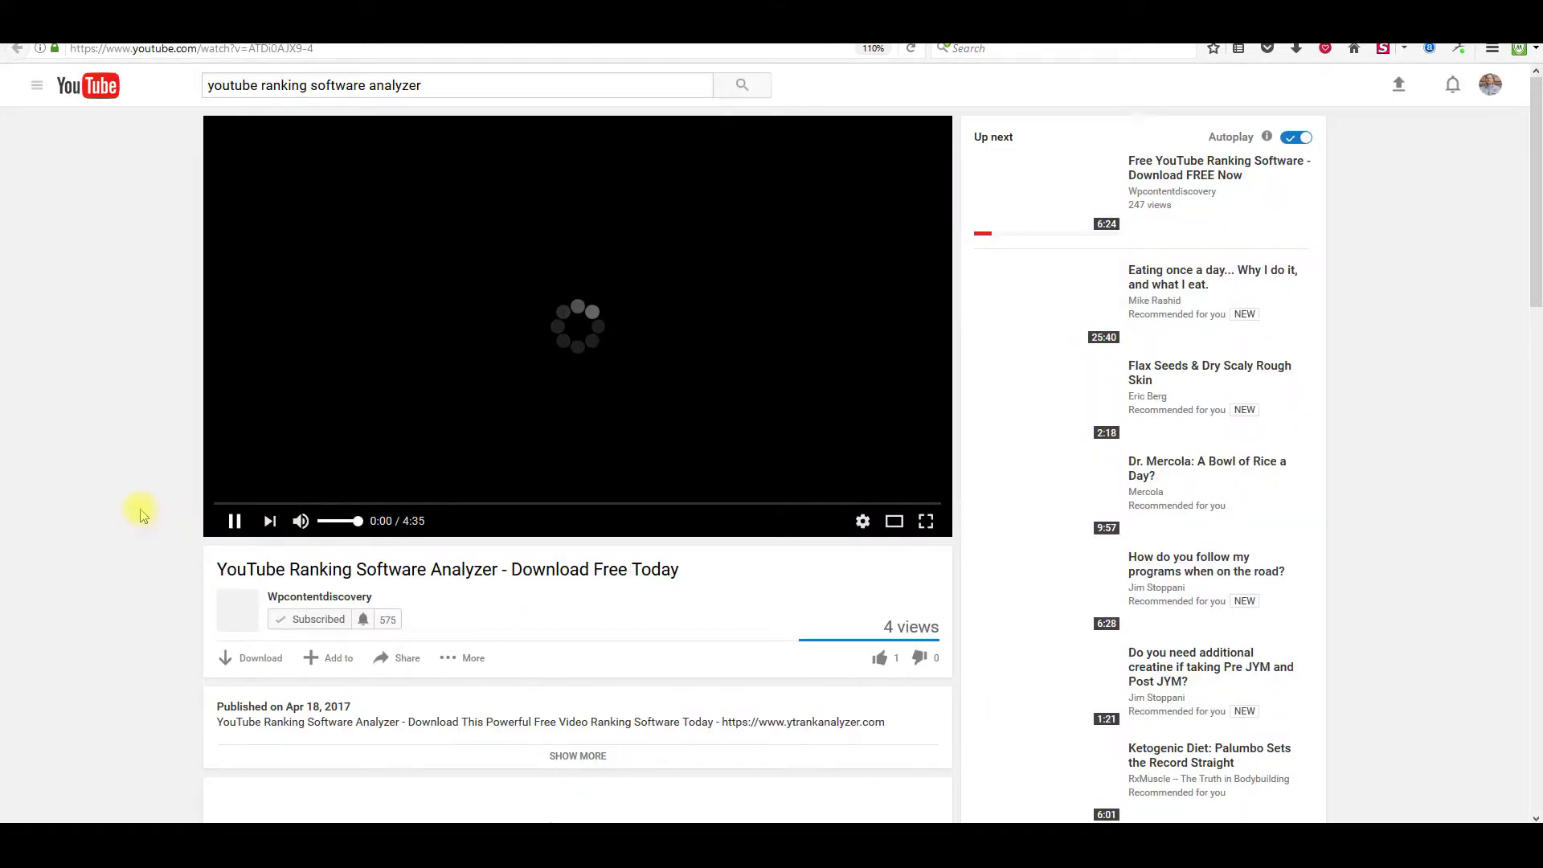
{"action": "right_click", "coordinate": [137, 492]}
{"action": "left_click", "coordinate": [113, 438]}
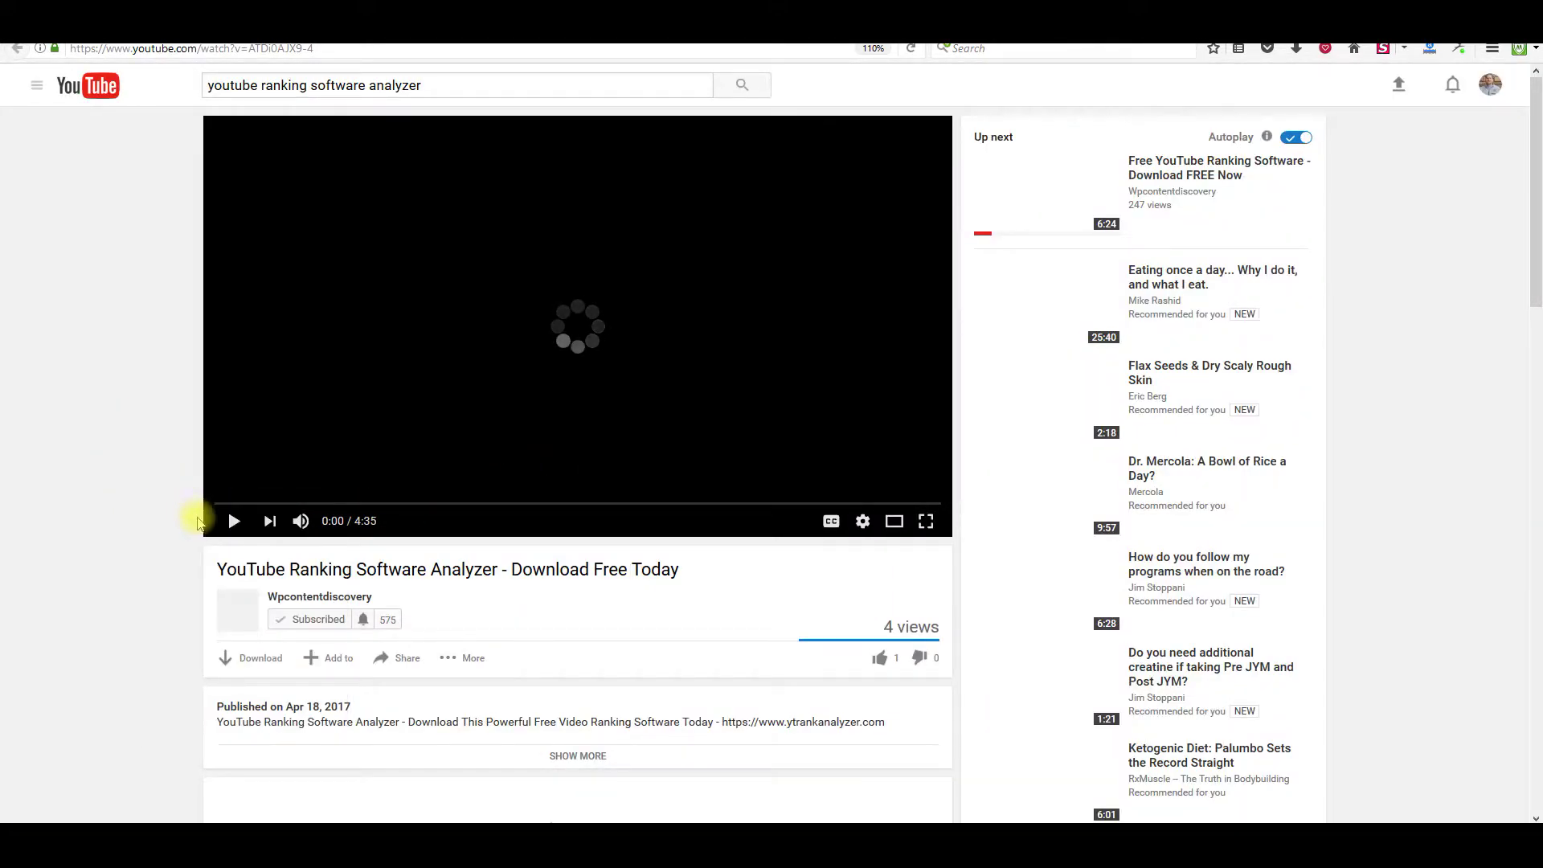
{"action": "right_click", "coordinate": [103, 507]}
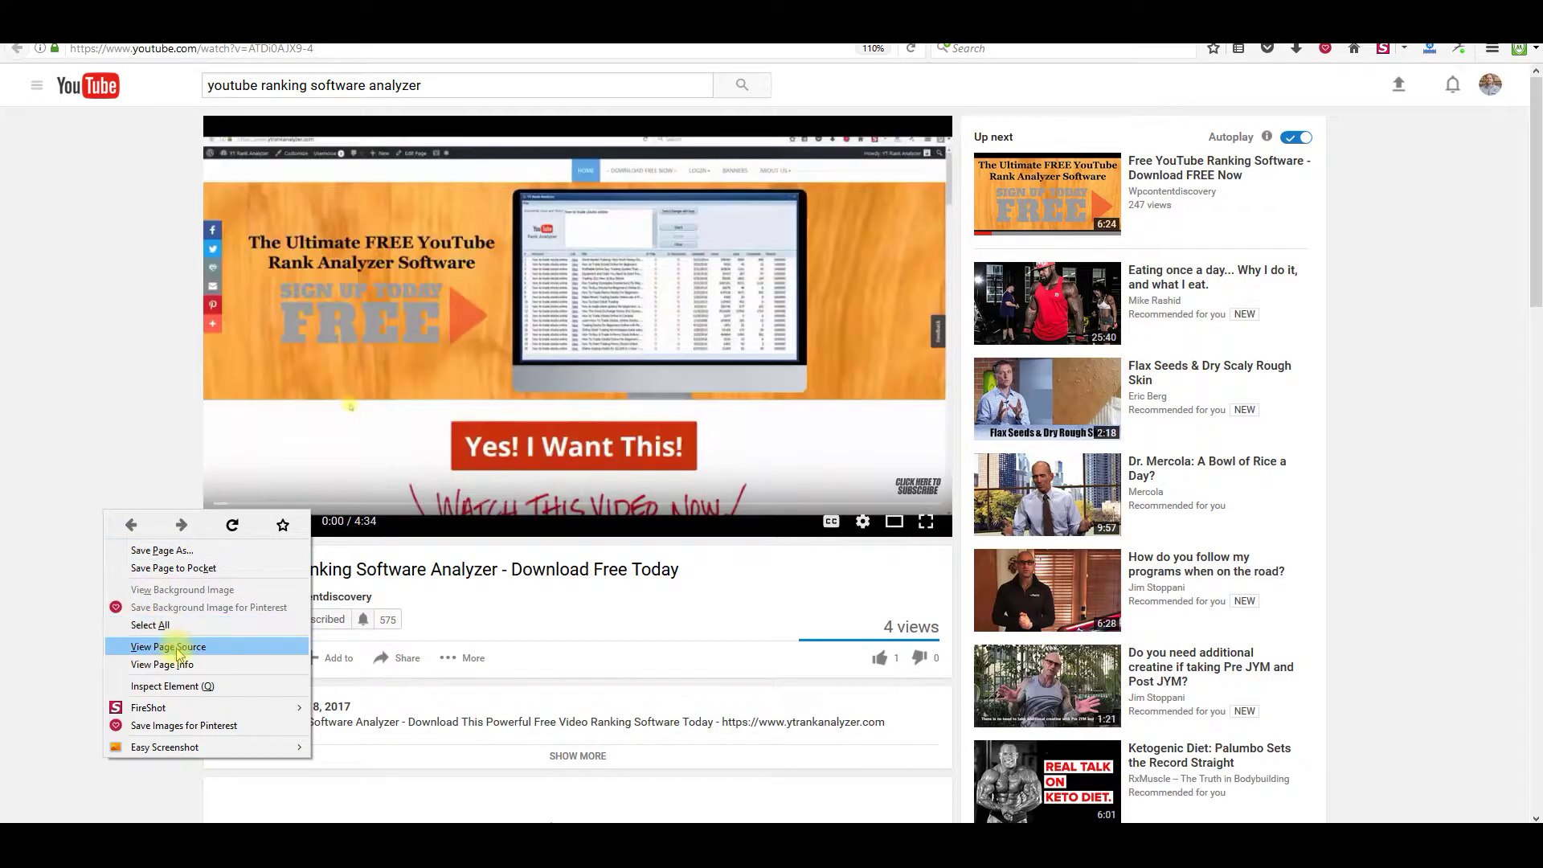
{"action": "left_click", "coordinate": [180, 647]}
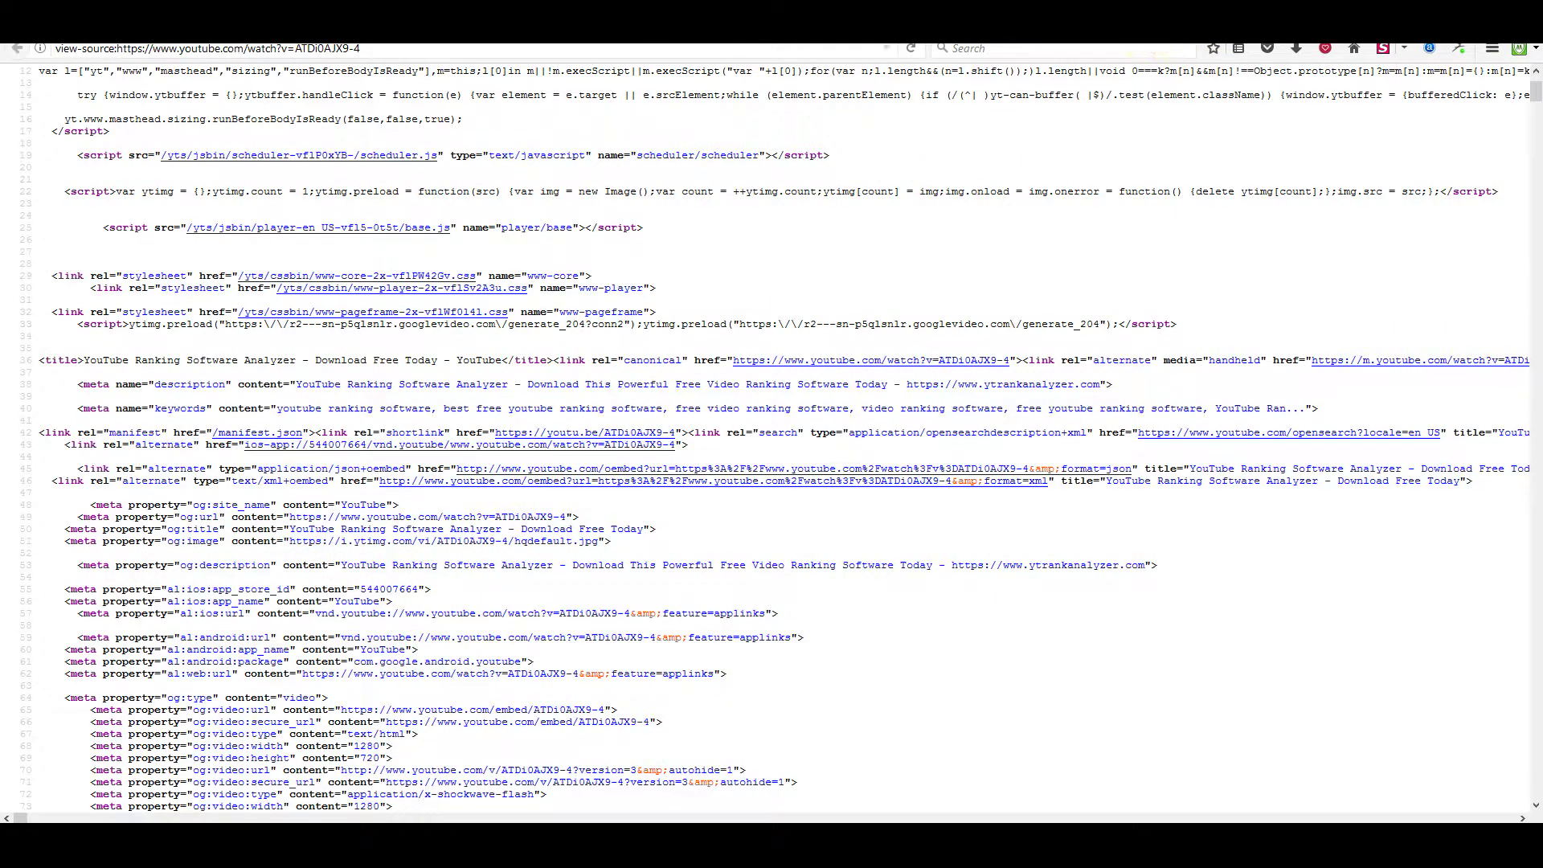
{"action": "key", "text": "ctrl+w"}
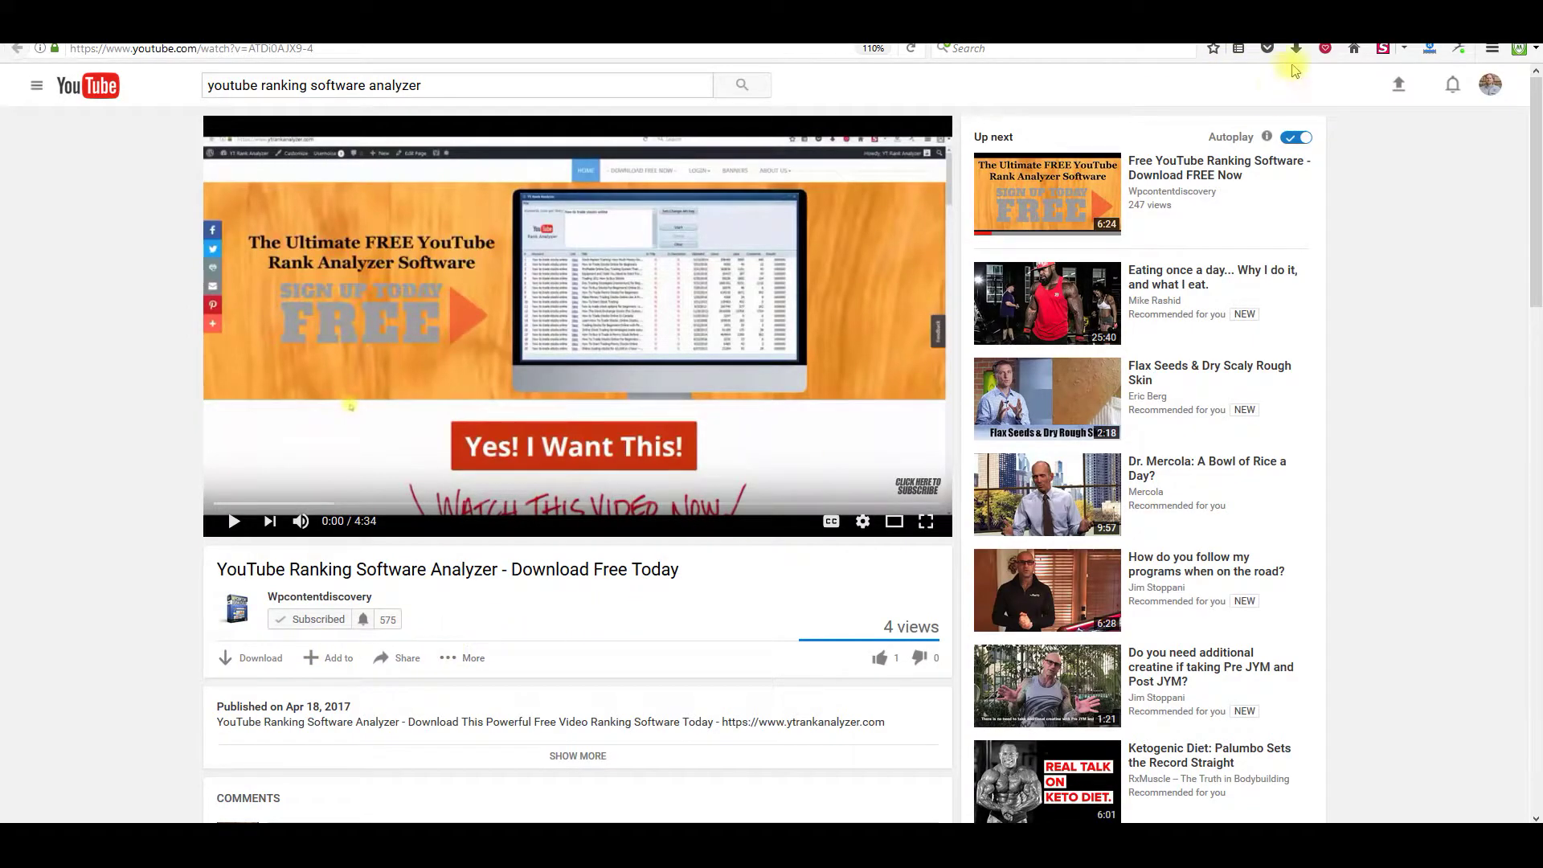
{"action": "key", "text": "ctrl+Tab"}
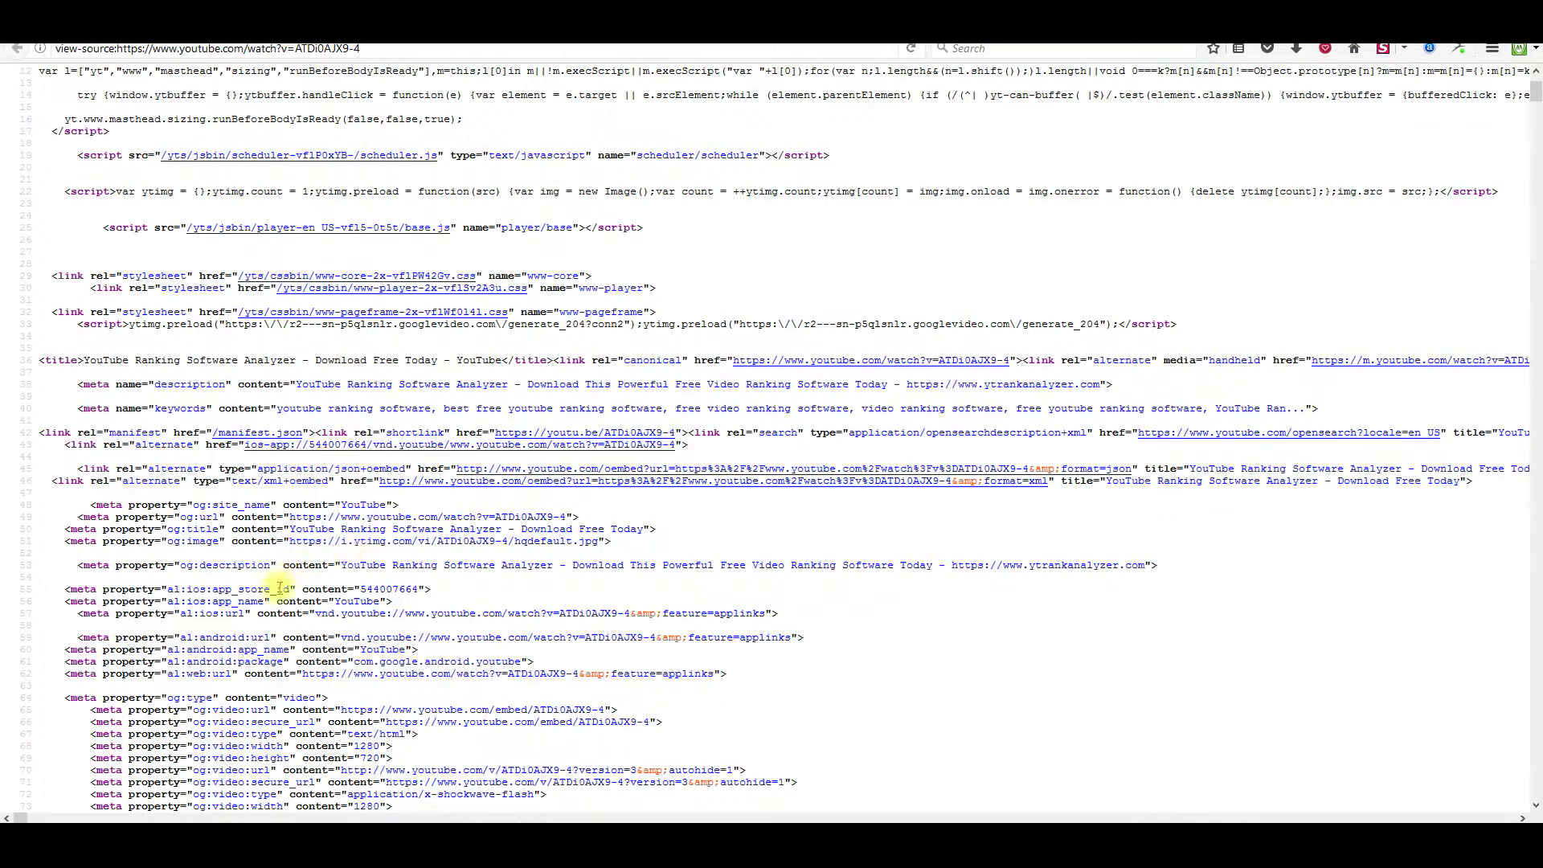
{"action": "scroll", "coordinate": [273, 586], "scroll_direction": "down", "scroll_amount": 2}
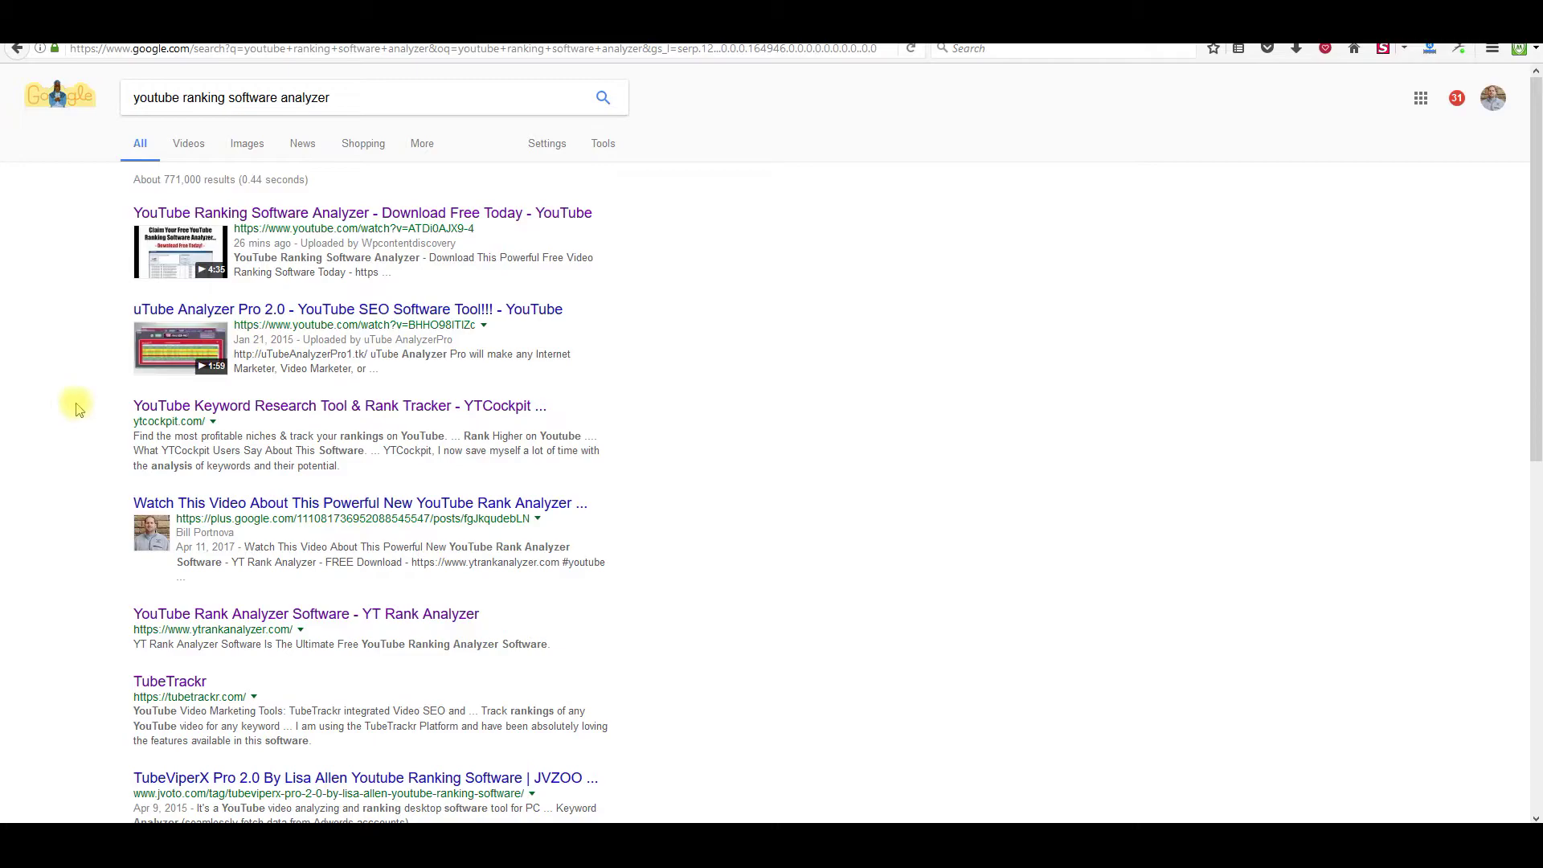
{"action": "key", "text": "ctrl+w"}
{"action": "right_click", "coordinate": [89, 441]}
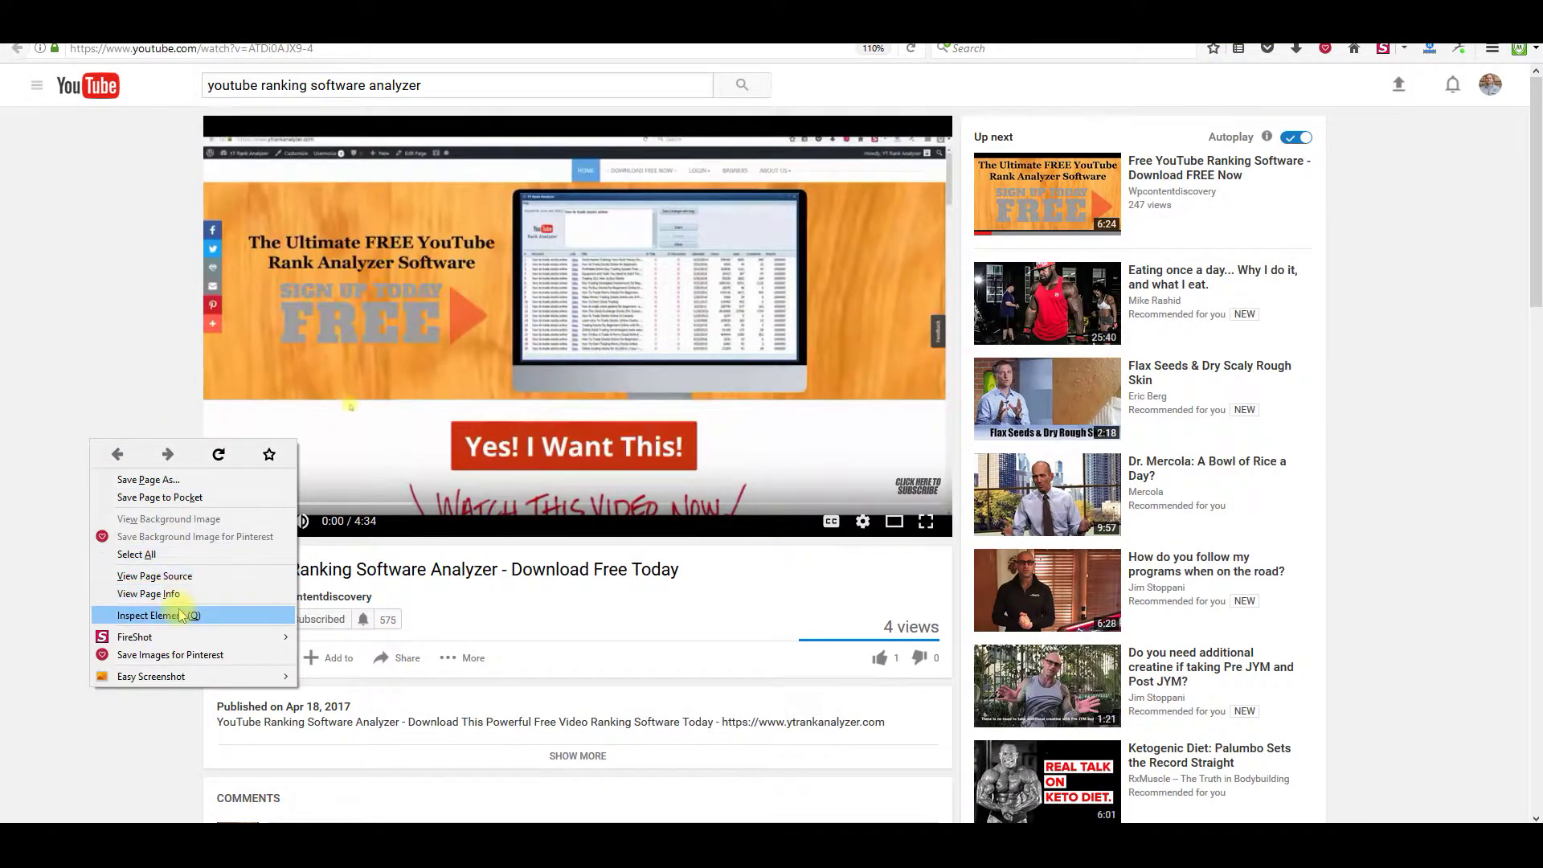
{"action": "left_click", "coordinate": [173, 575]}
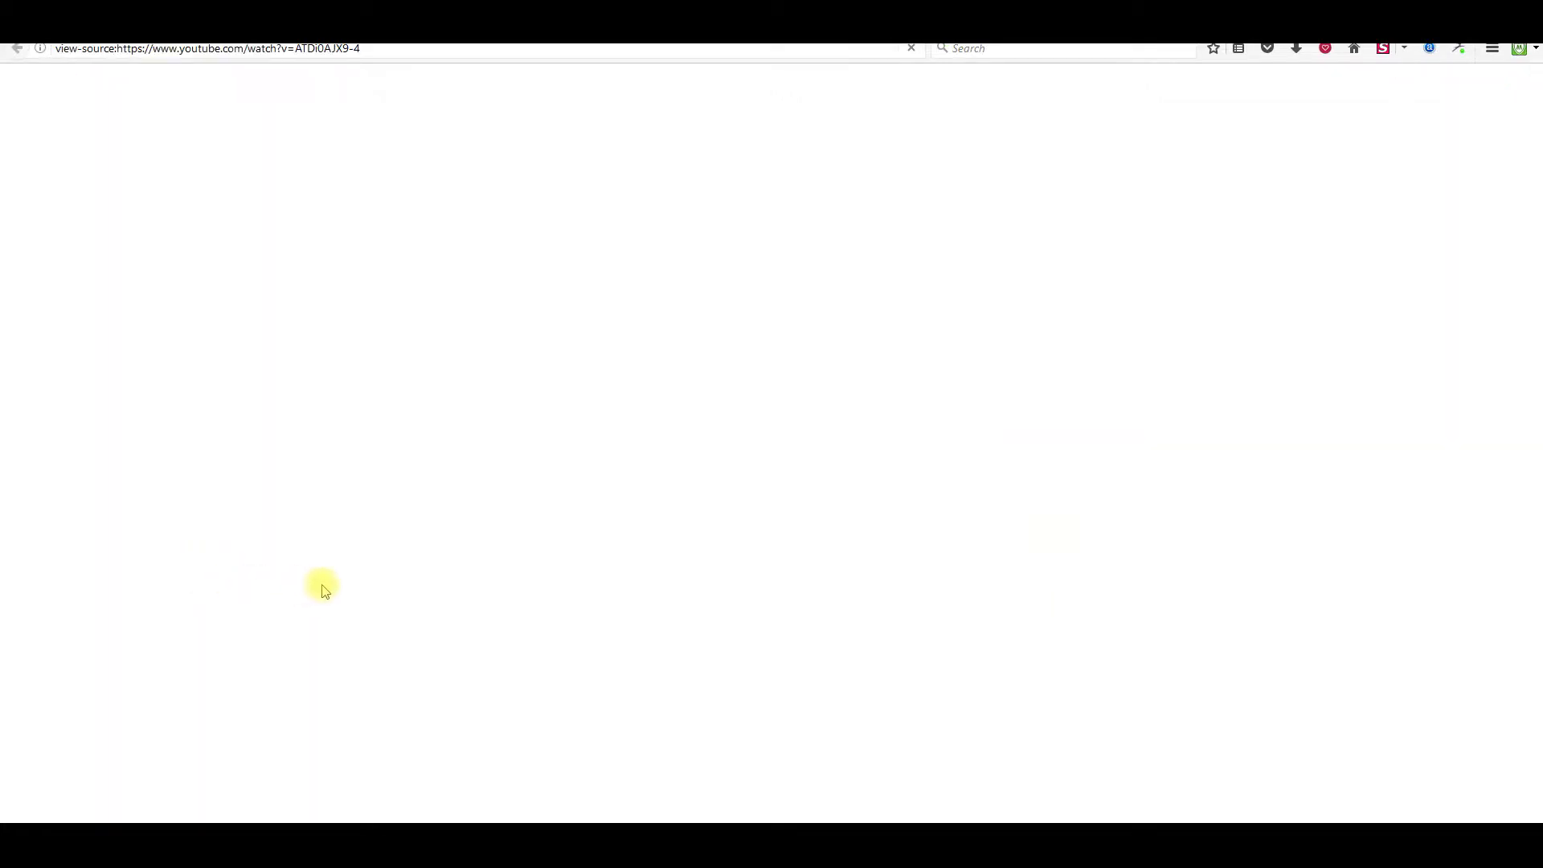
{"action": "scroll", "coordinate": [326, 534], "scroll_direction": "down", "scroll_amount": 5}
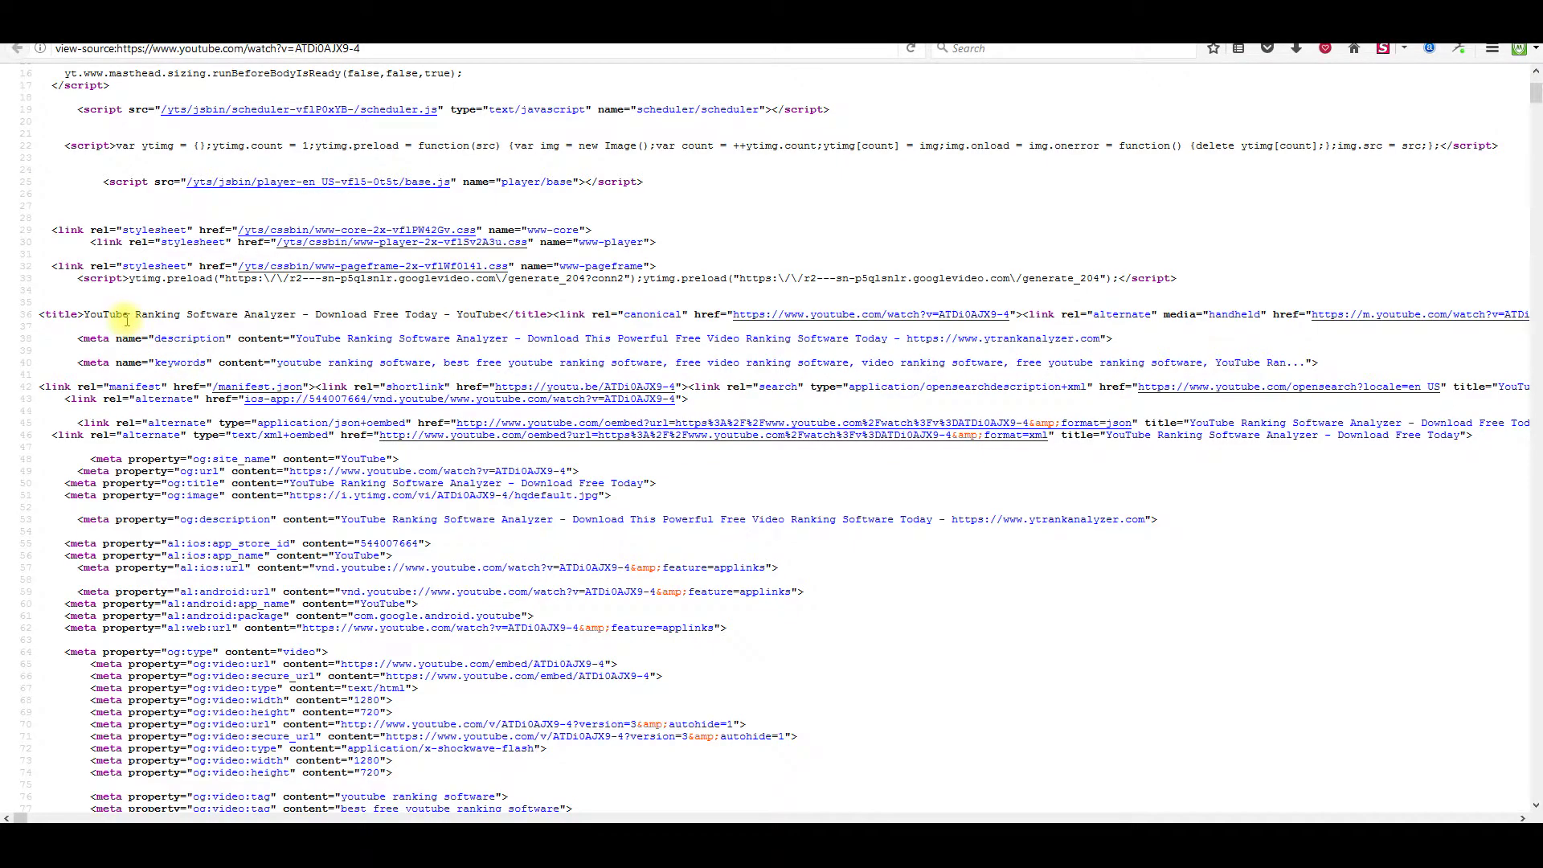
{"action": "left_click_drag", "start_coordinate": [193, 314], "coordinate": [1293, 365]}
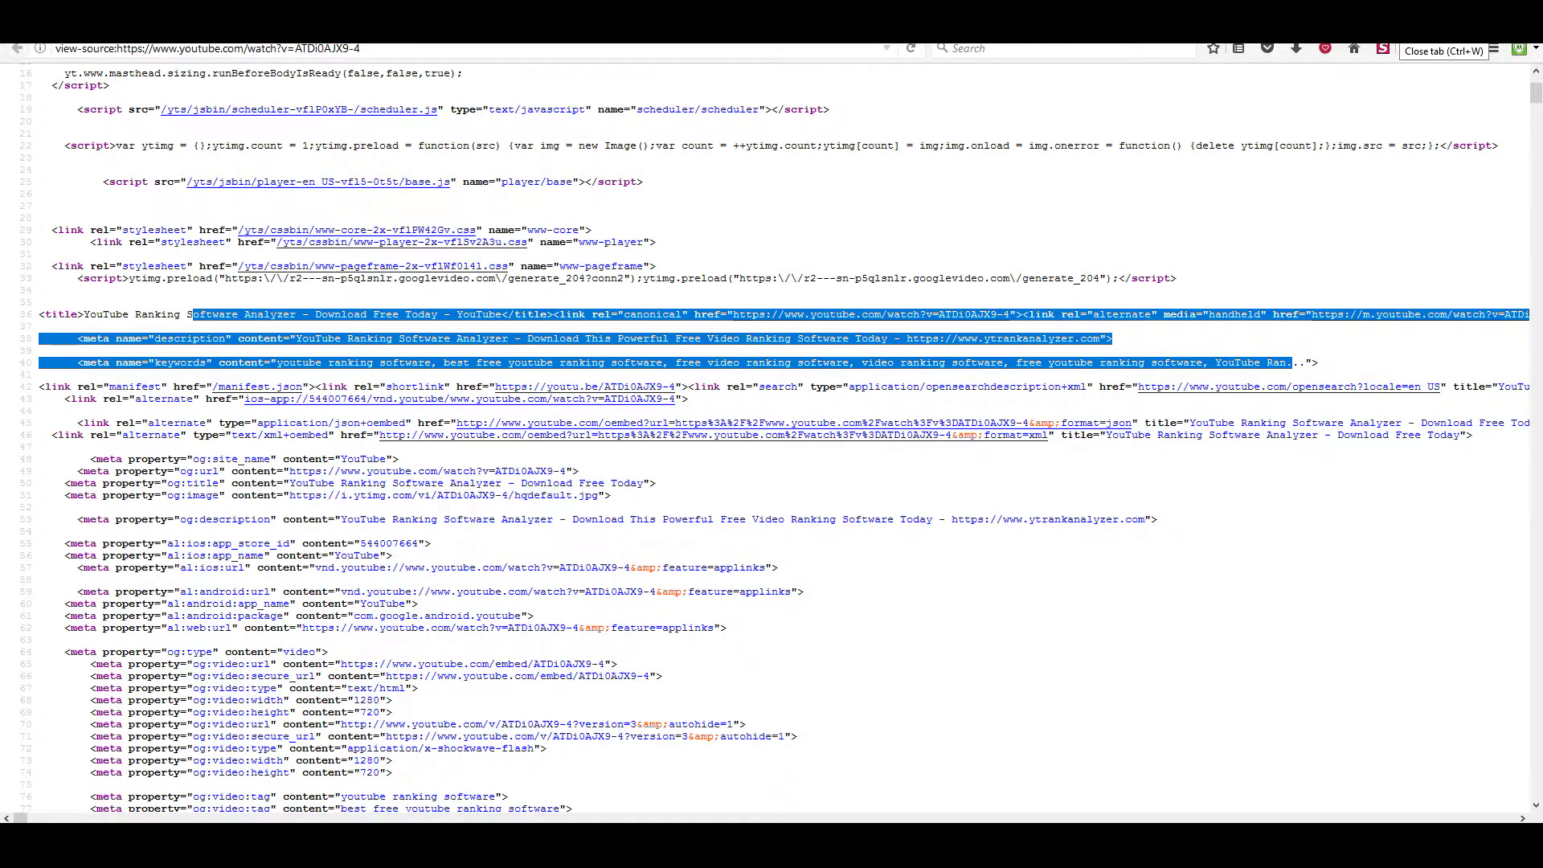
- Expand the video description to show its category and licence, then visit the ytrankanalyzer.com homepage
{"action": "left_click", "coordinate": [1402, 34]}
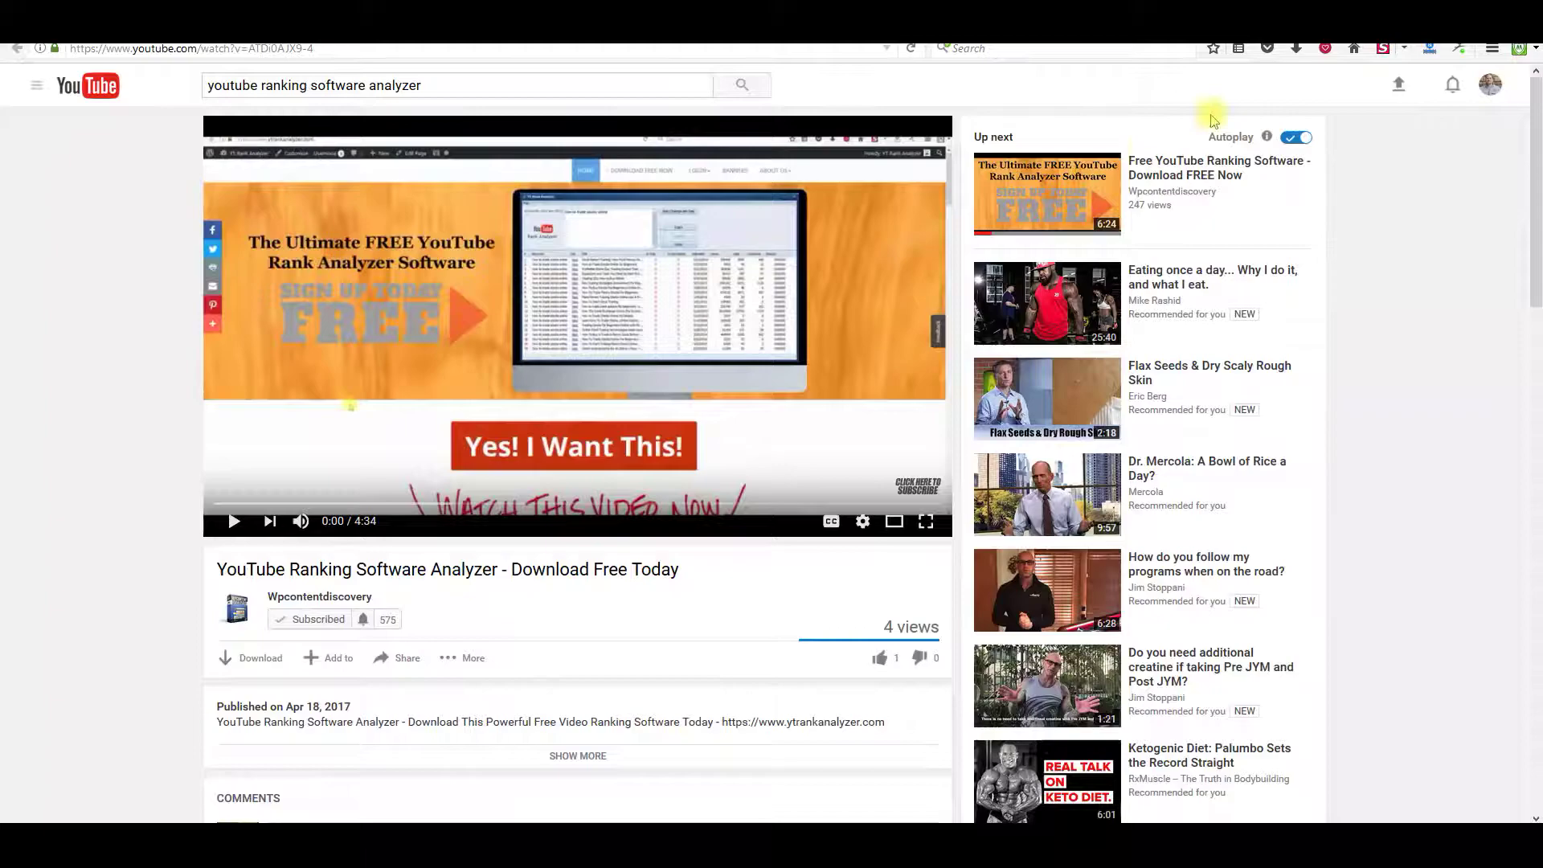
{"action": "scroll", "coordinate": [482, 582], "scroll_direction": "down", "scroll_amount": 3}
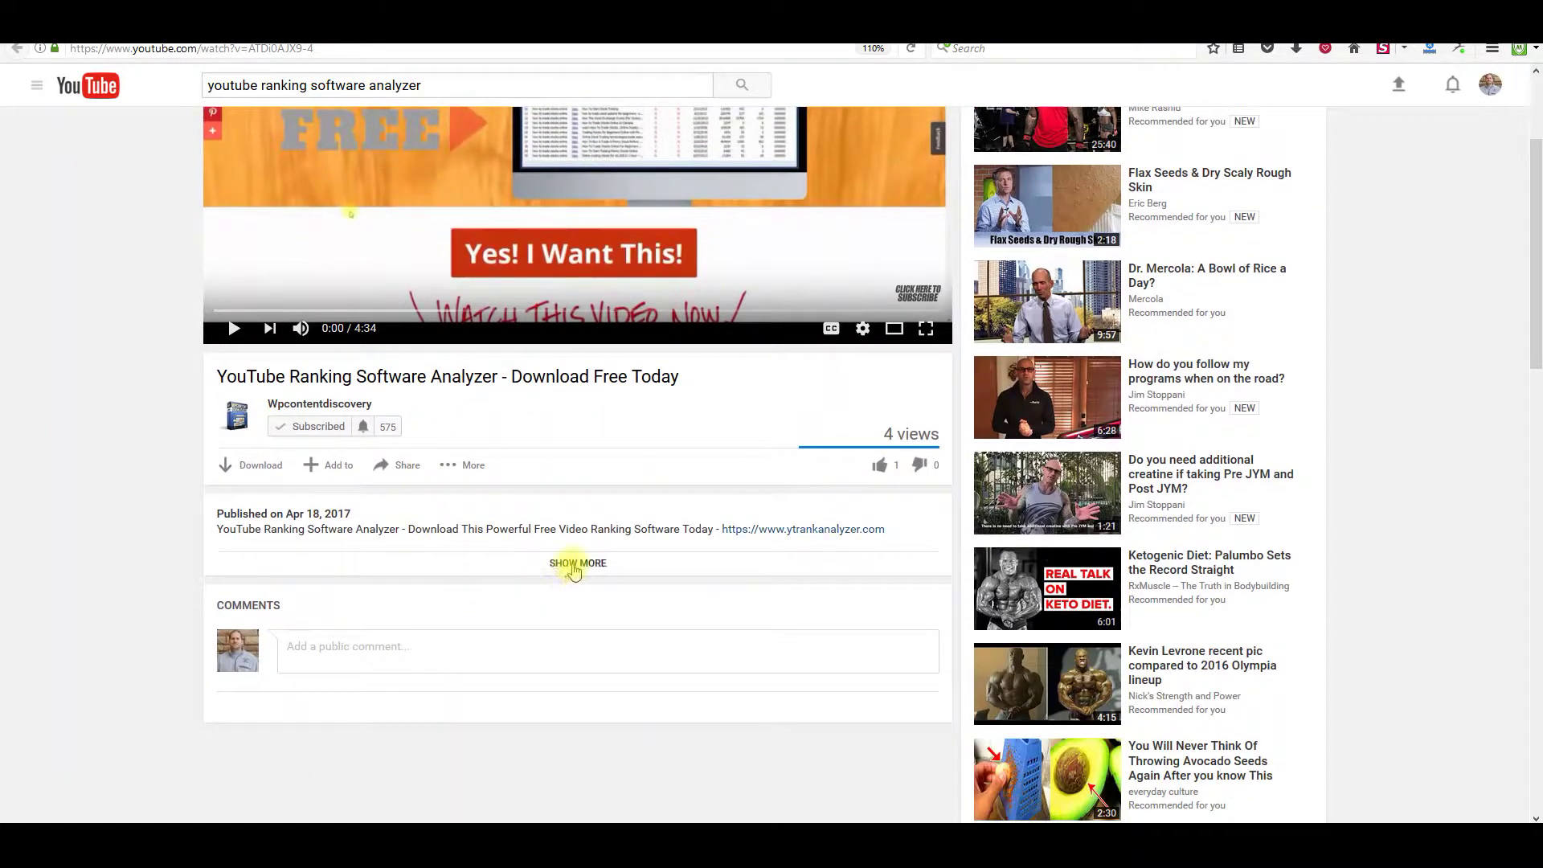
{"action": "left_click", "coordinate": [572, 562]}
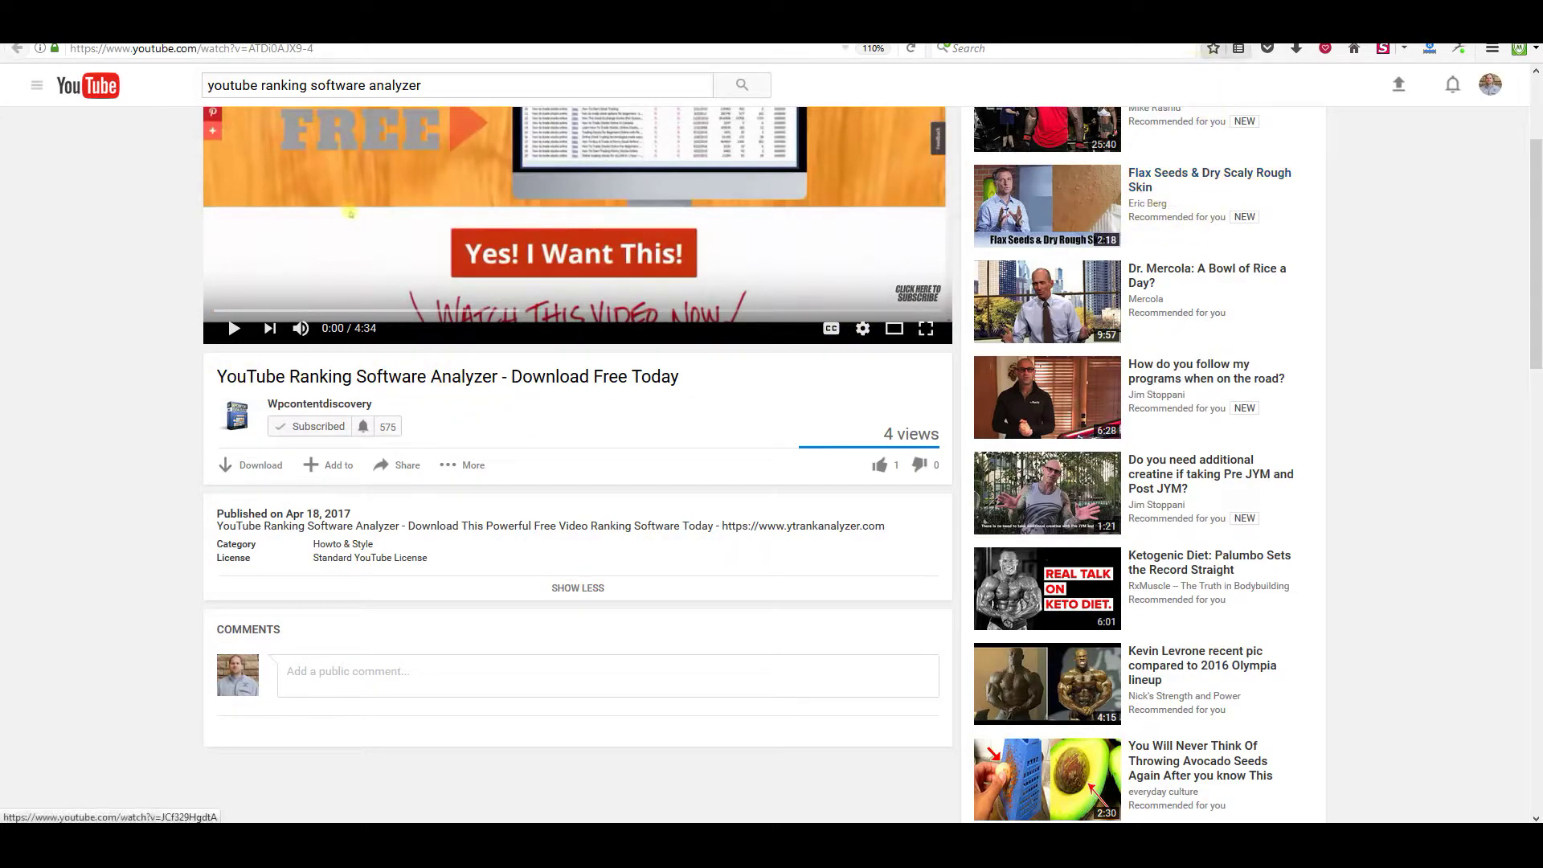
{"action": "left_click", "coordinate": [1226, 46]}
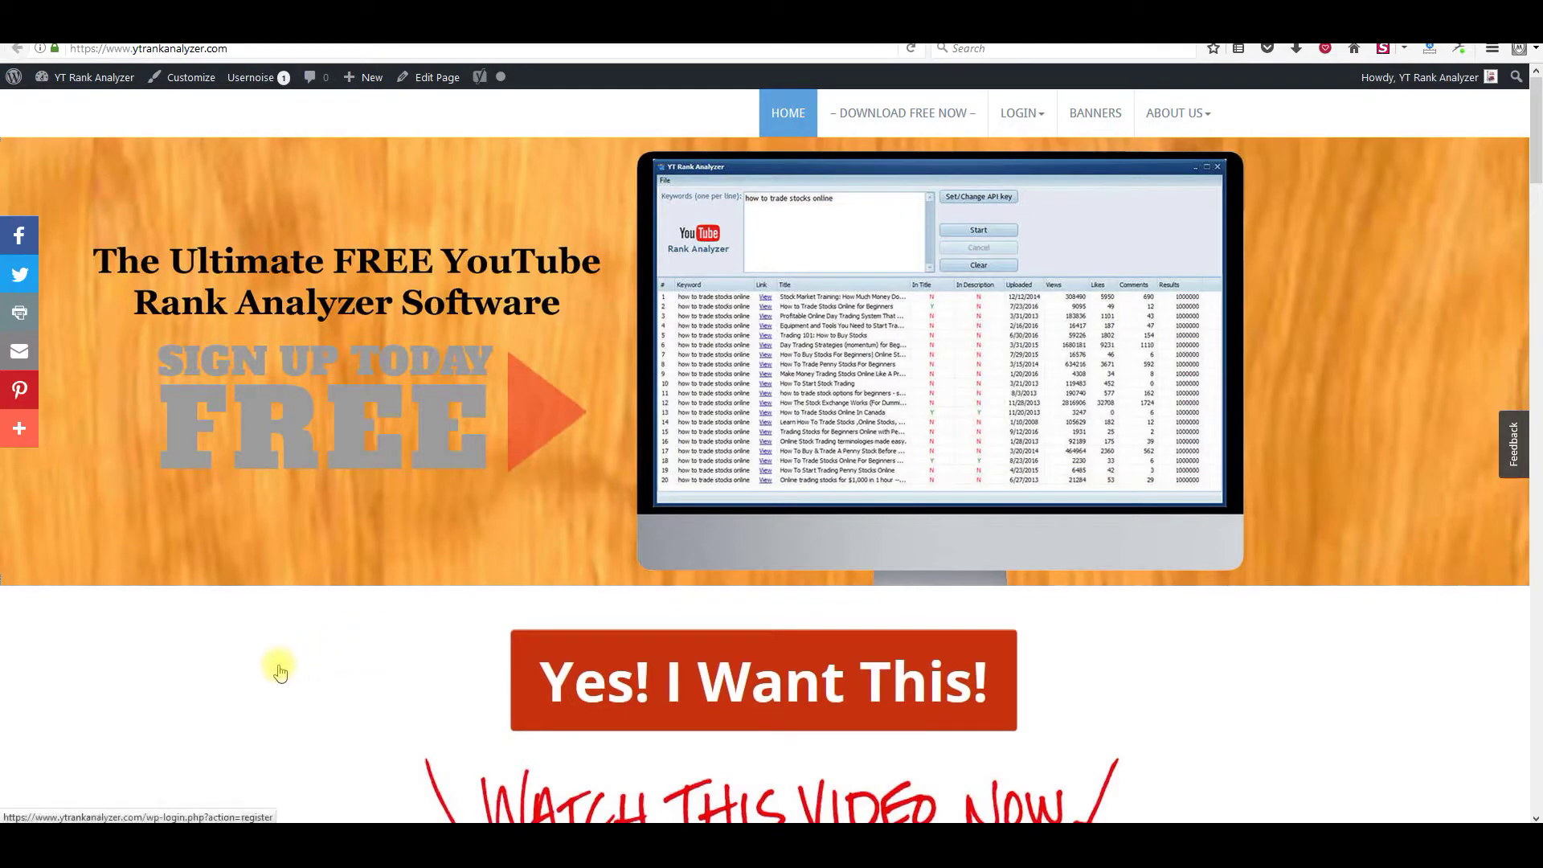
{"action": "scroll", "coordinate": [276, 664], "scroll_direction": "down", "scroll_amount": 2}
{"action": "scroll", "coordinate": [276, 664], "scroll_direction": "up", "scroll_amount": 2}
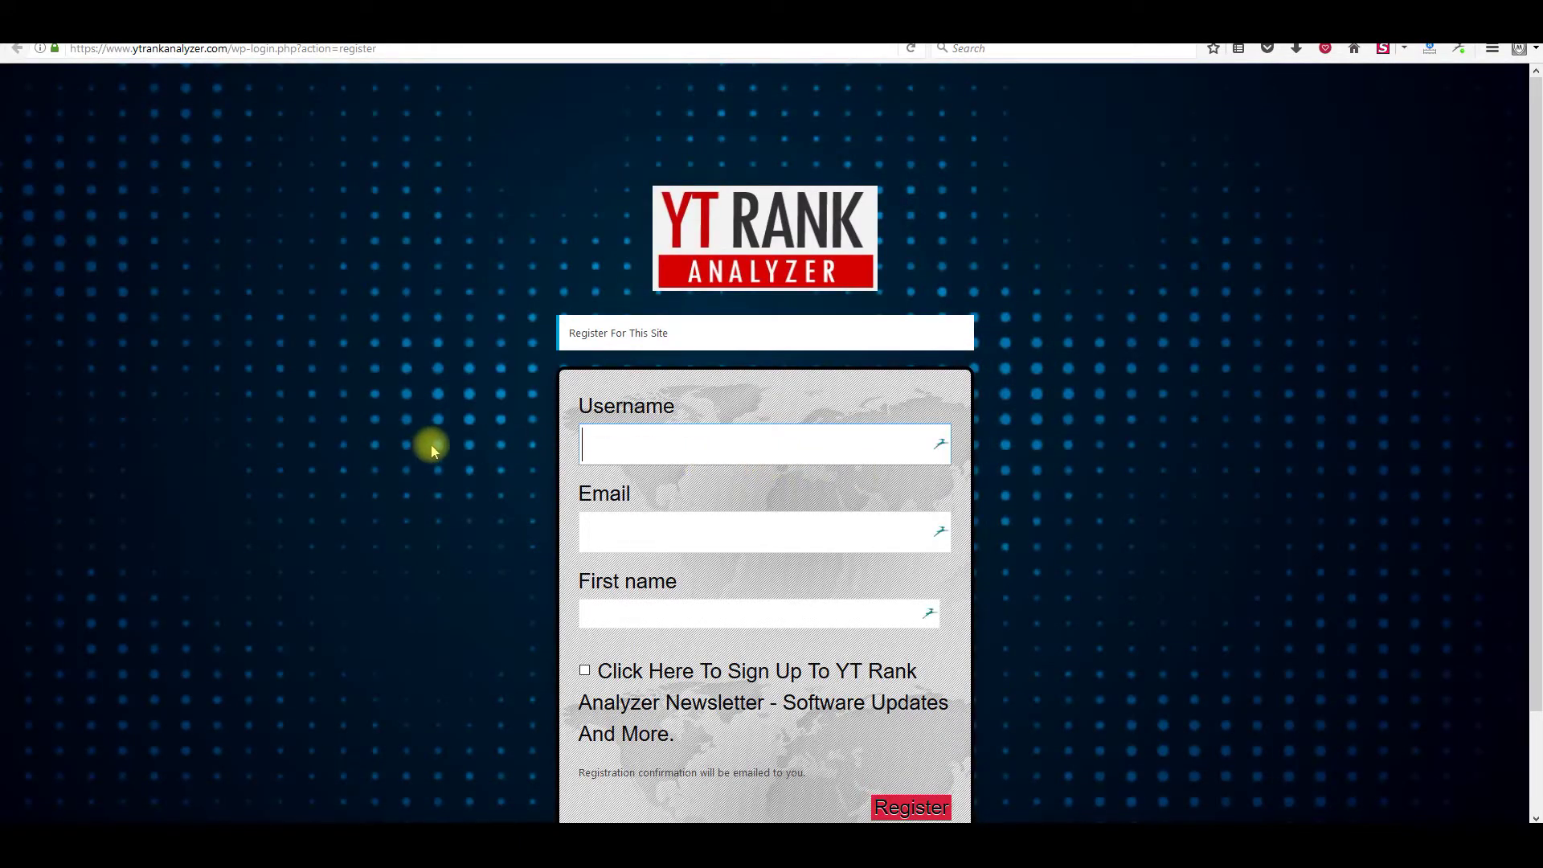
{"action": "scroll", "coordinate": [430, 440], "scroll_direction": "down", "scroll_amount": 2}
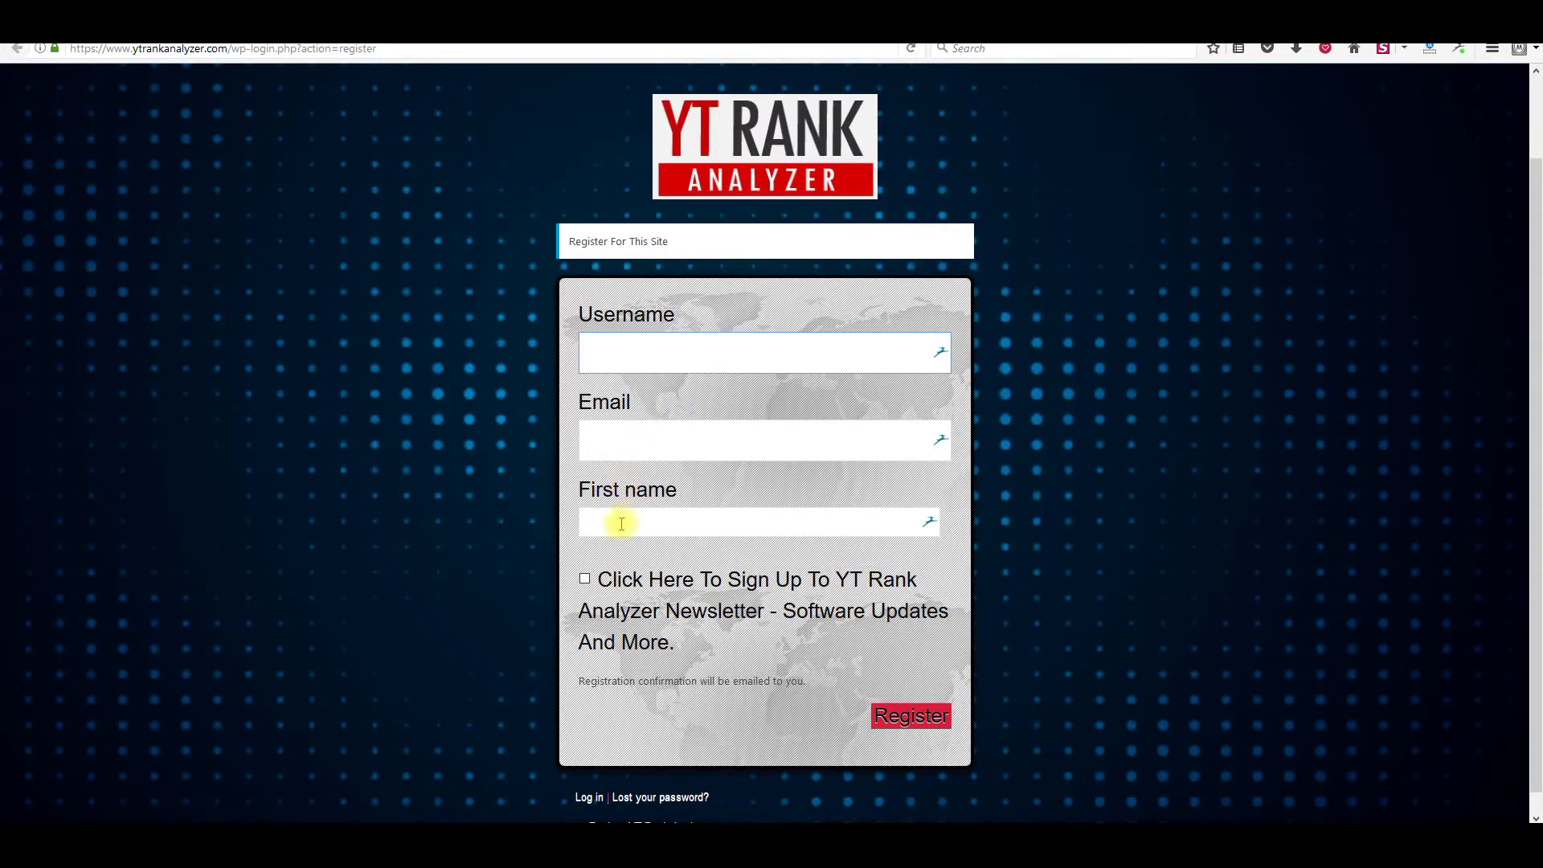
{"action": "left_click", "coordinate": [585, 579]}
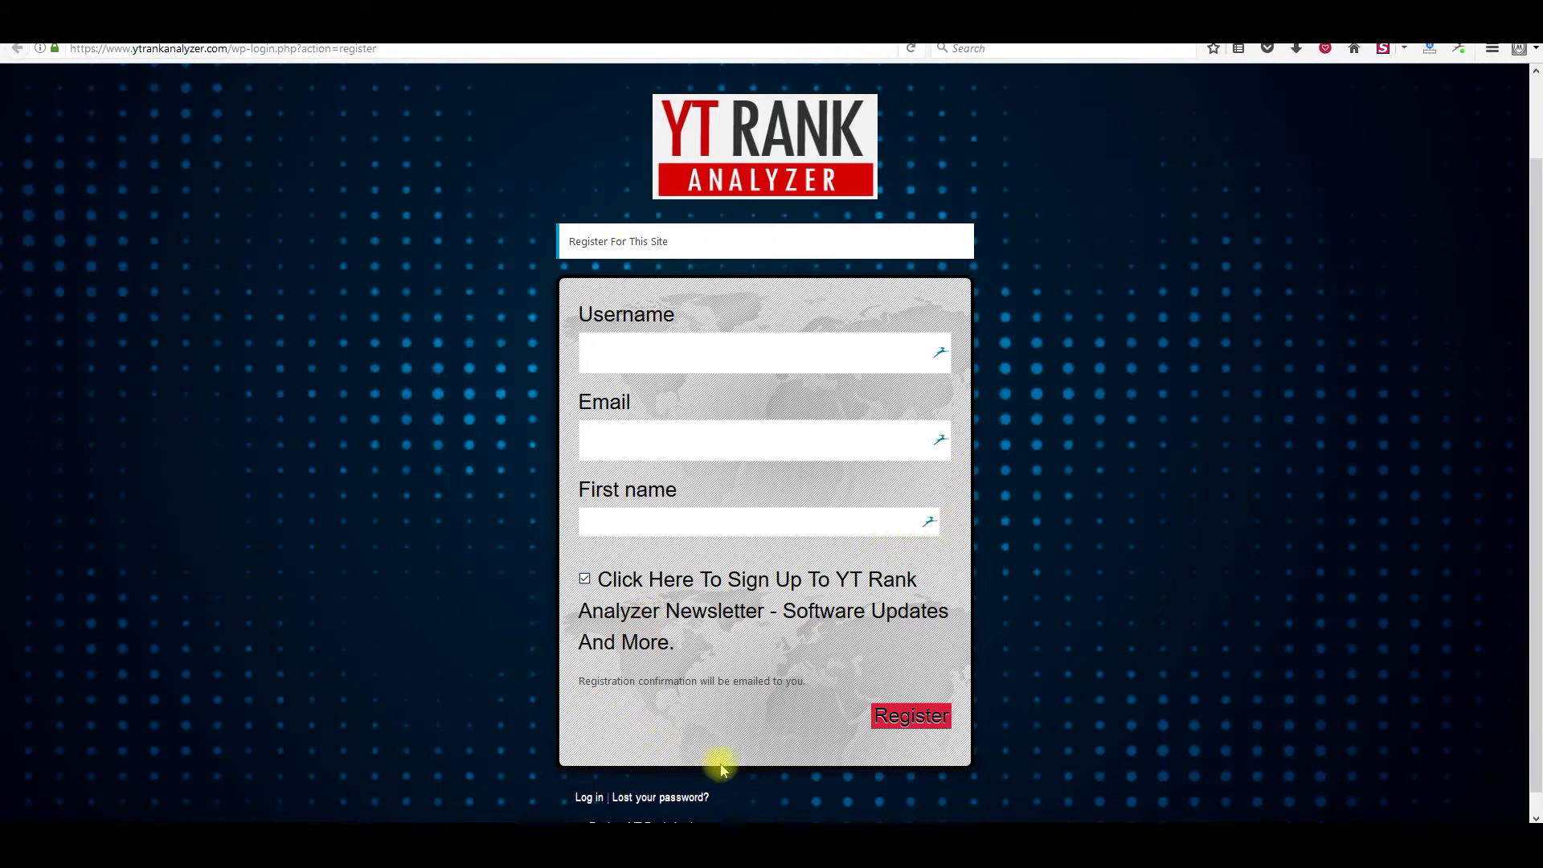
{"action": "key", "text": "ctrl+Tab"}
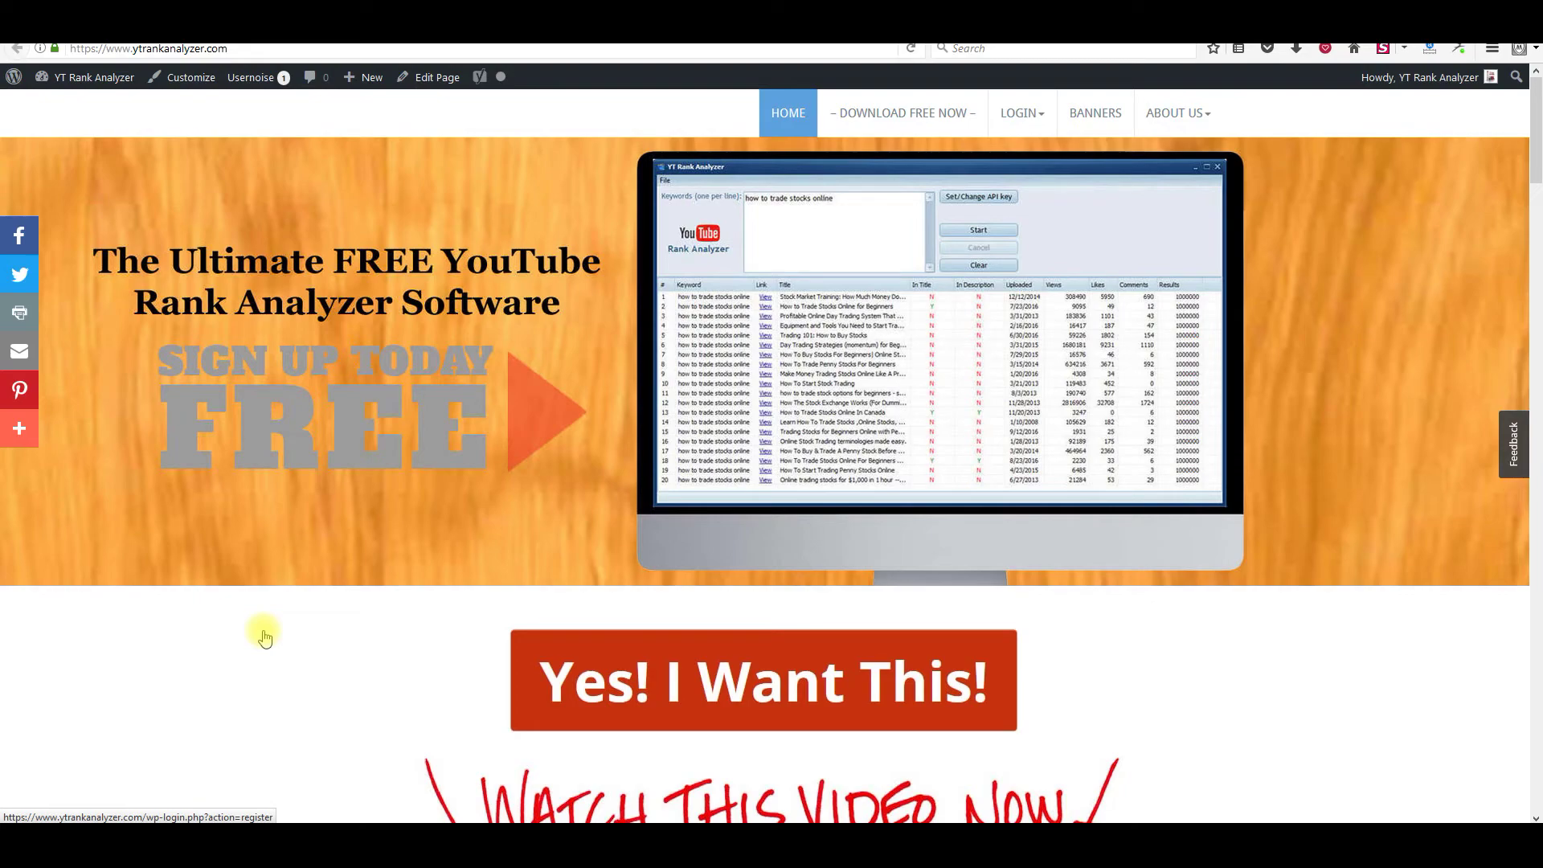
{"action": "left_click", "coordinate": [647, 671]}
{"action": "left_click", "coordinate": [330, 692]}
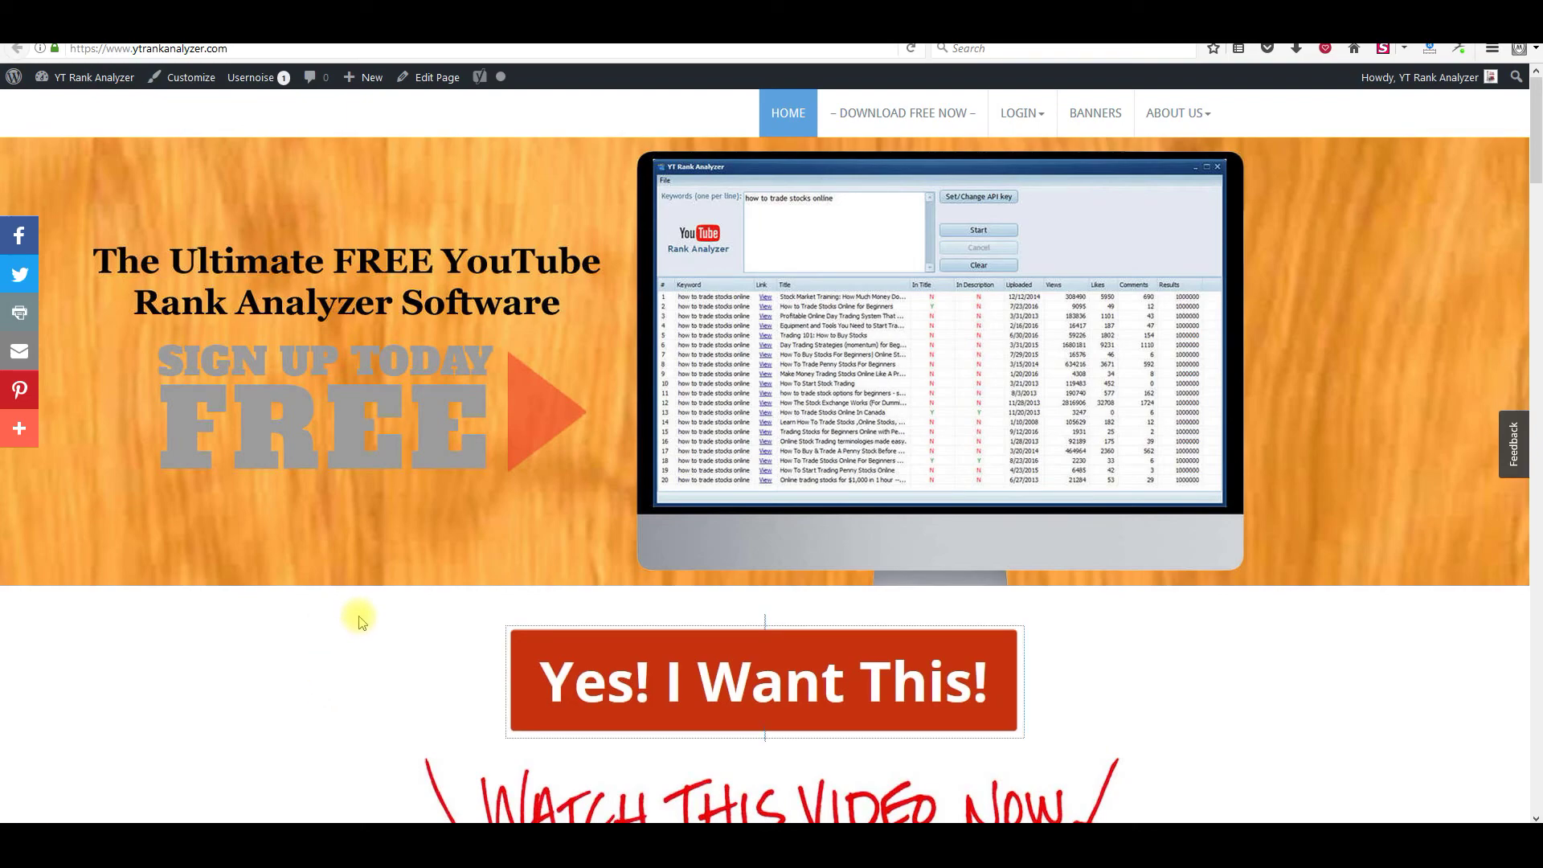